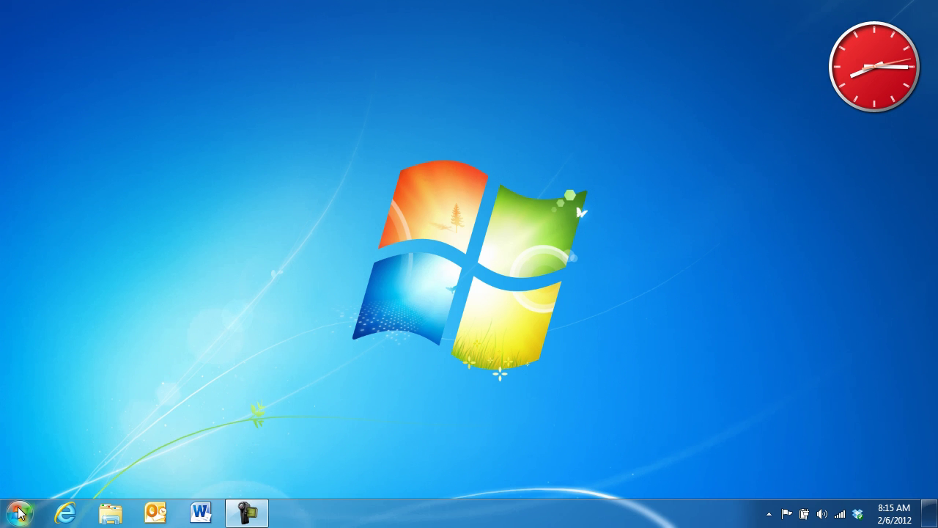
pyautogui.click(20, 514)
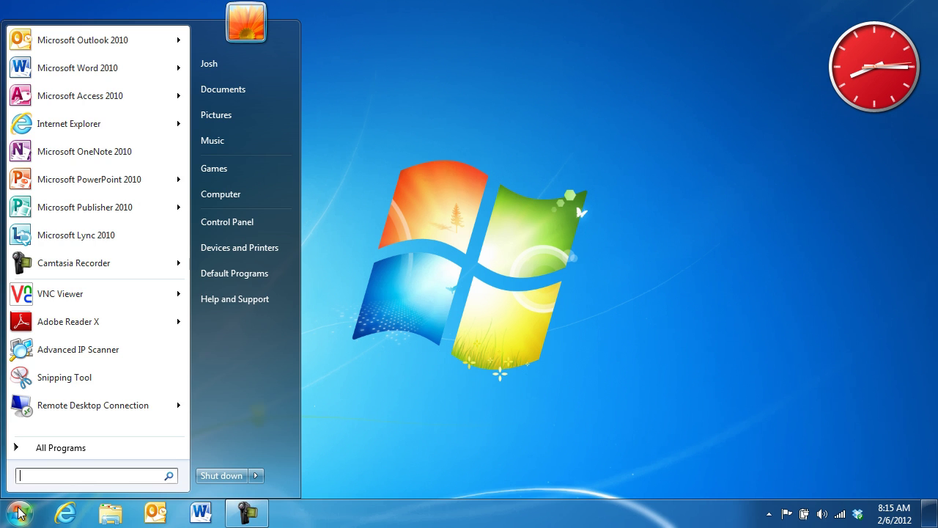
pyautogui.click(61, 124)
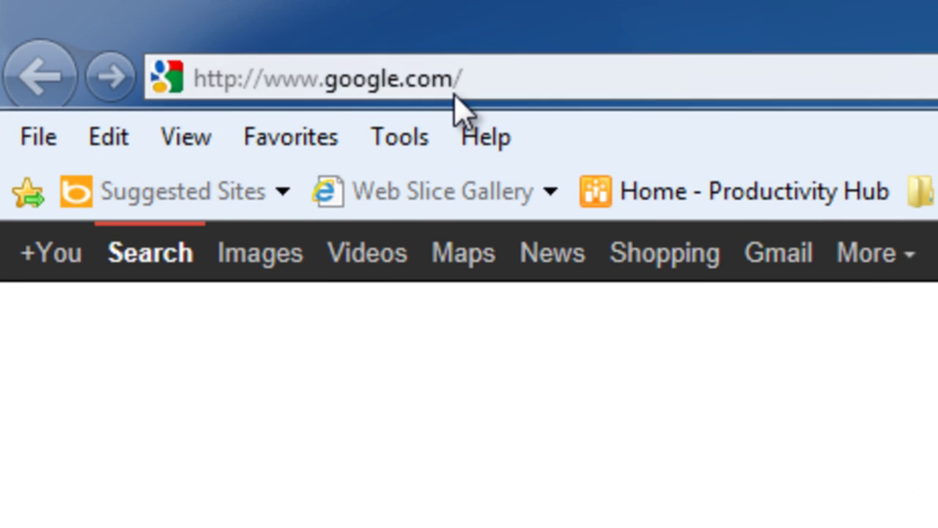
pyautogui.click(454, 94)
pyautogui.write('w')
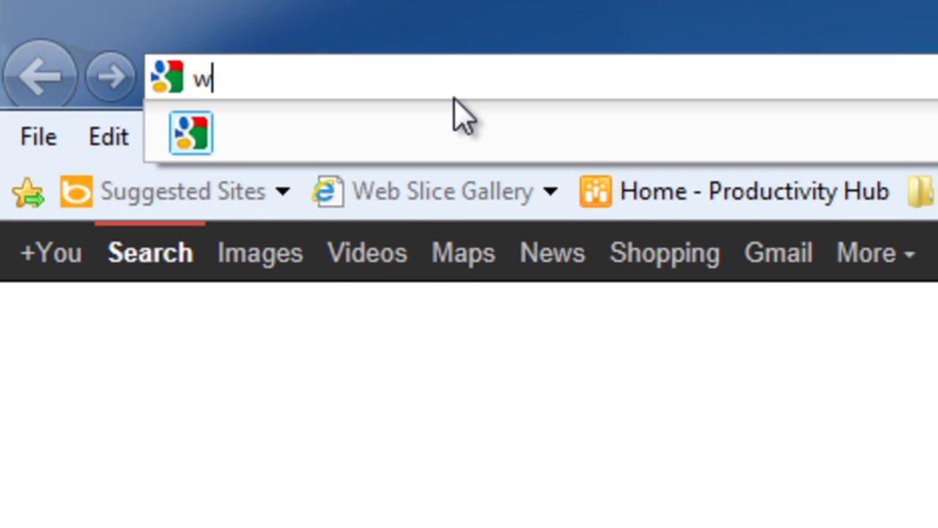
pyautogui.write('ww.outloo')
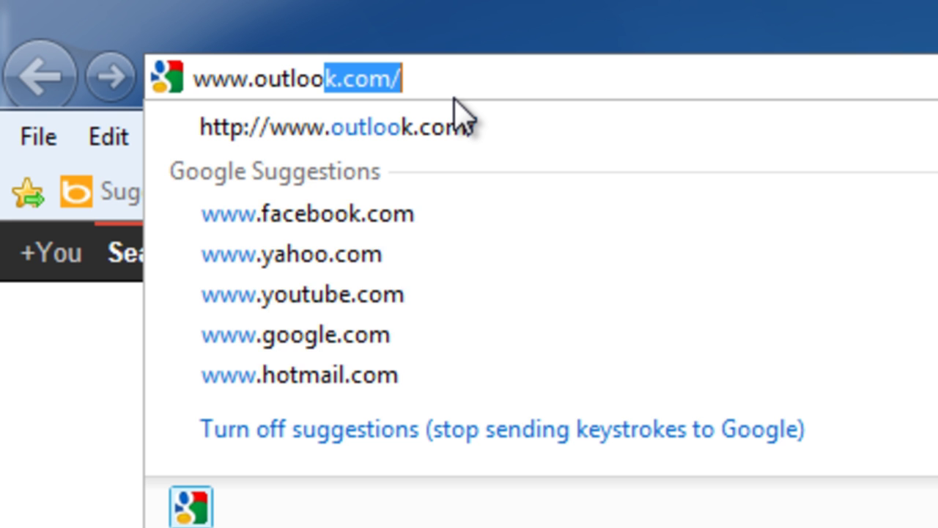
pyautogui.write('k.com')
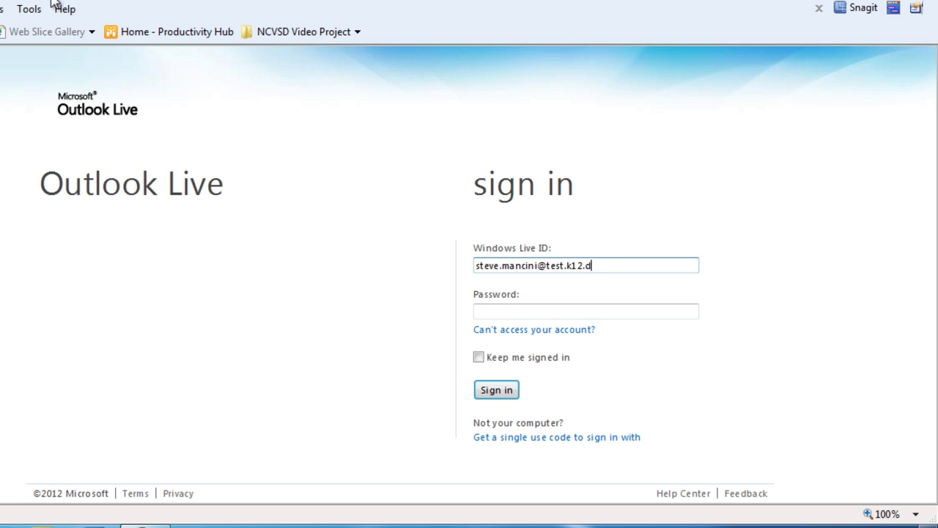
# Fill in the Windows Live ID and password fields and sign in
pyautogui.press('Tab')
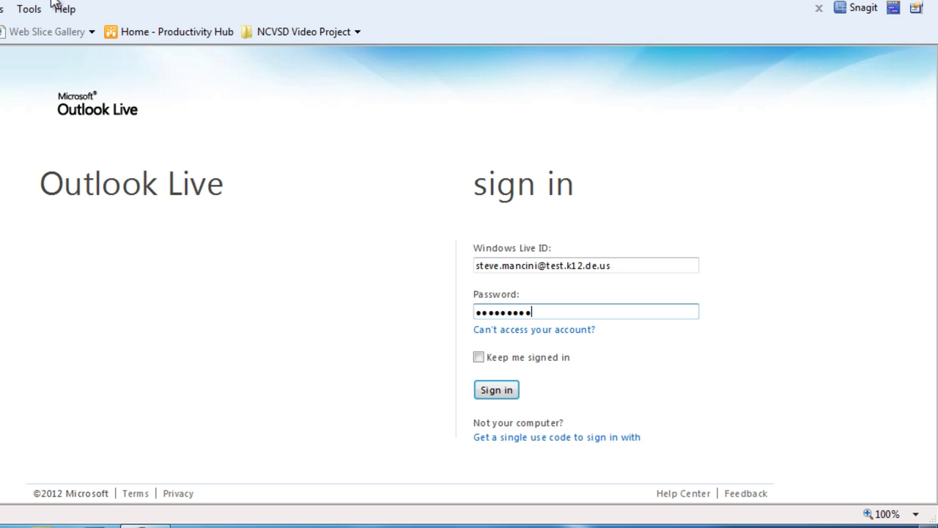
pyautogui.press('Tab')
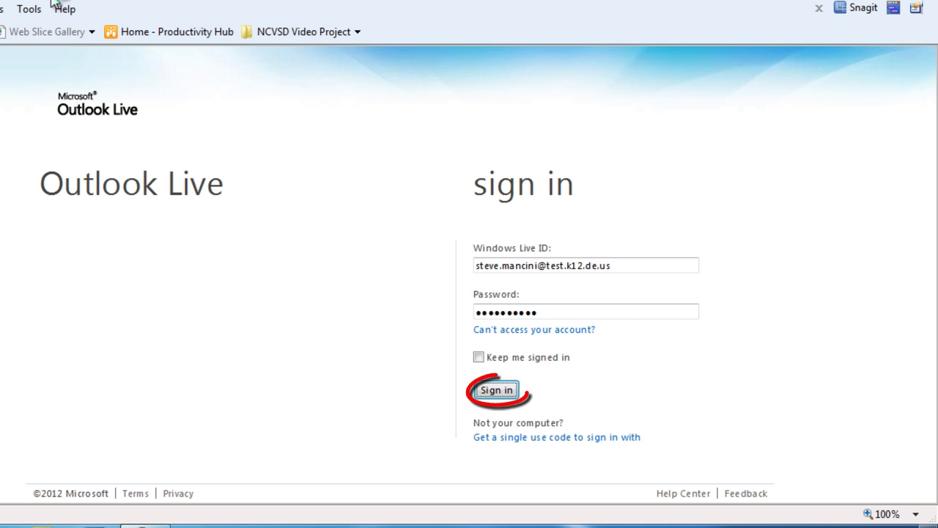
pyautogui.press('Return')
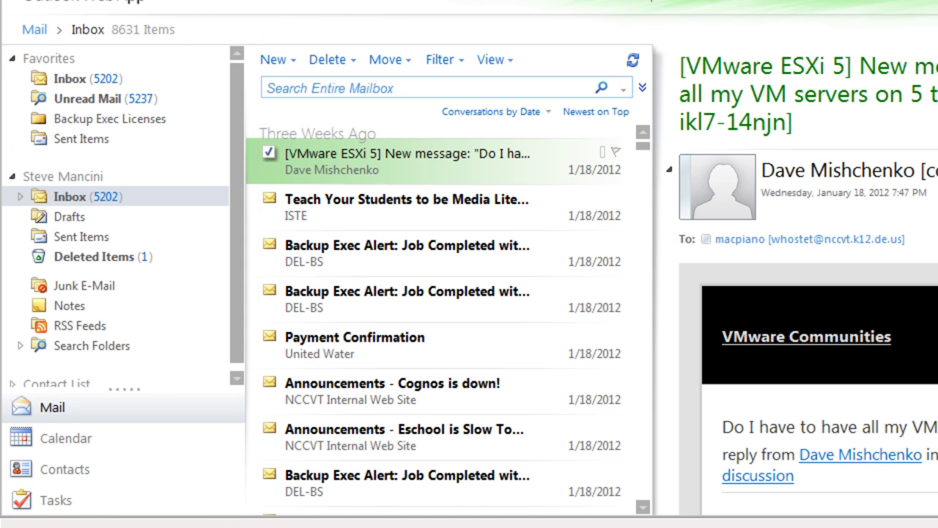
# Drag the Adobe Stuff subfolder from under Inbox into Favorites, then collapse Inbox
pyautogui.click(20, 196)
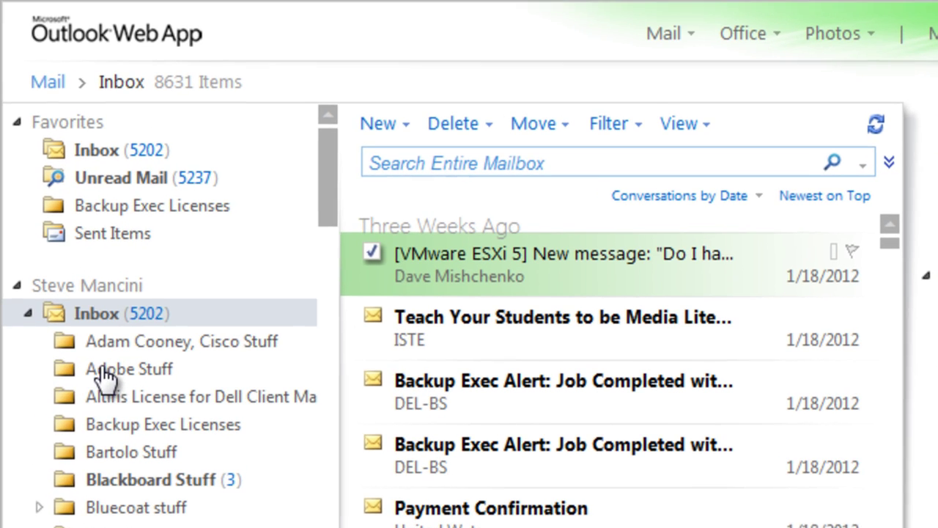
pyautogui.moveTo(126, 323); pyautogui.dragTo(143, 212)
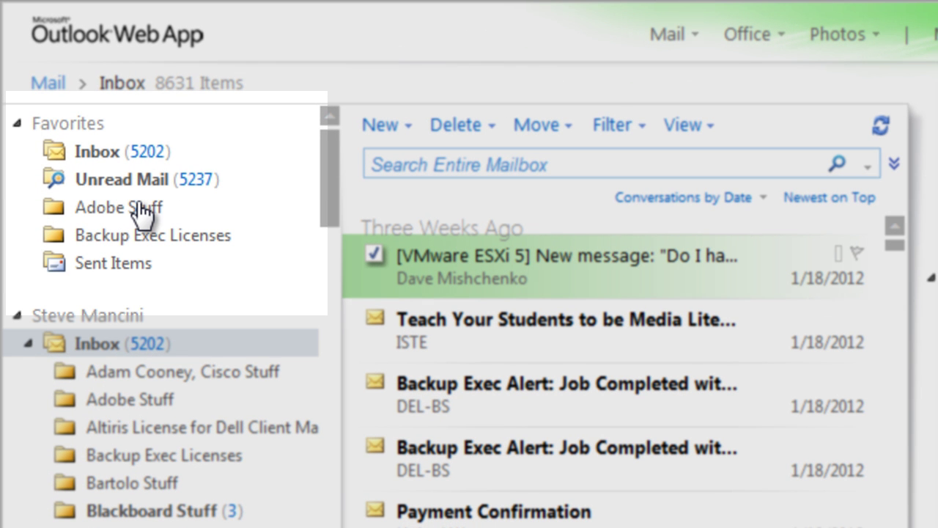
pyautogui.click(28, 344)
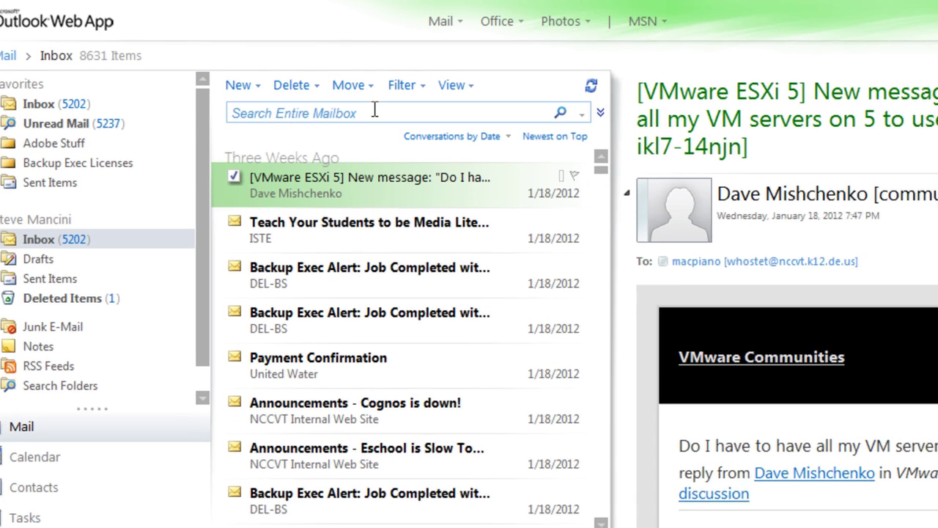
# Browse the mailbox search and the New, Delete, Move, Filter and View menus
pyautogui.click(352, 96)
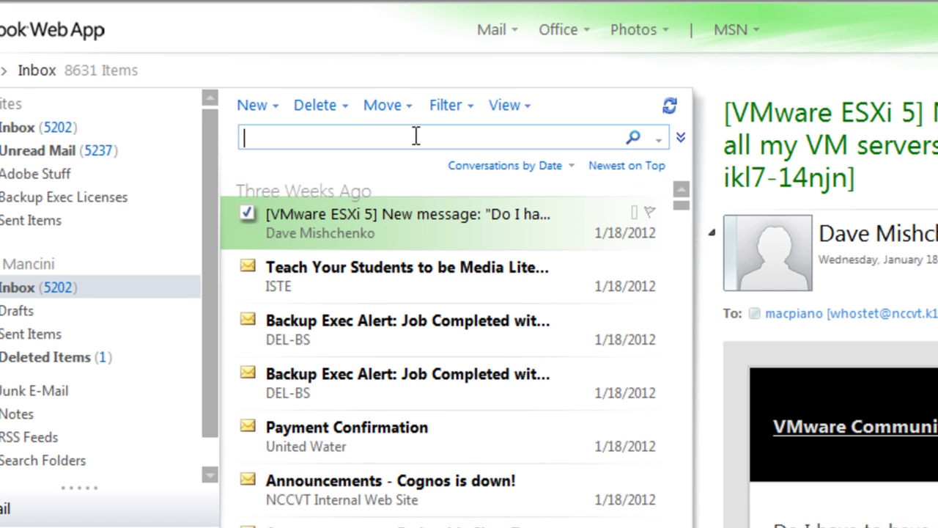
pyautogui.click(281, 104)
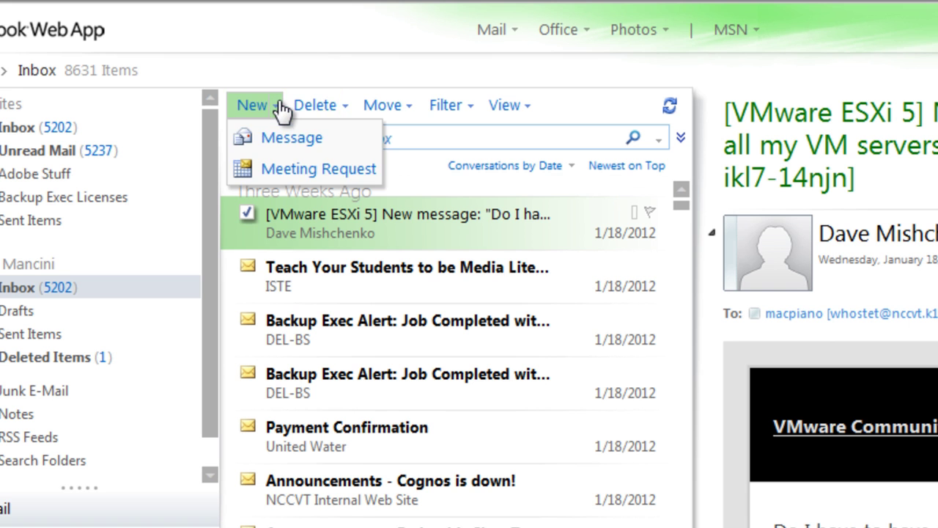
pyautogui.click(351, 106)
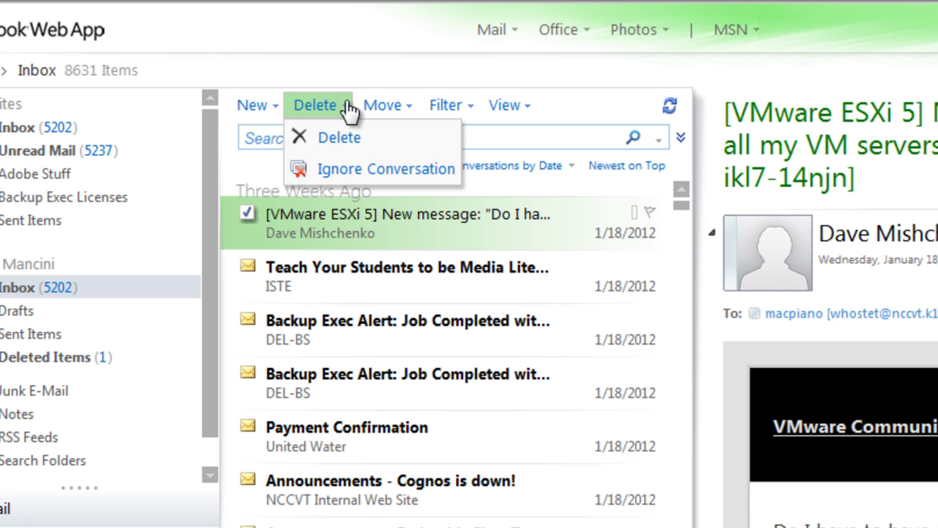
pyautogui.click(409, 108)
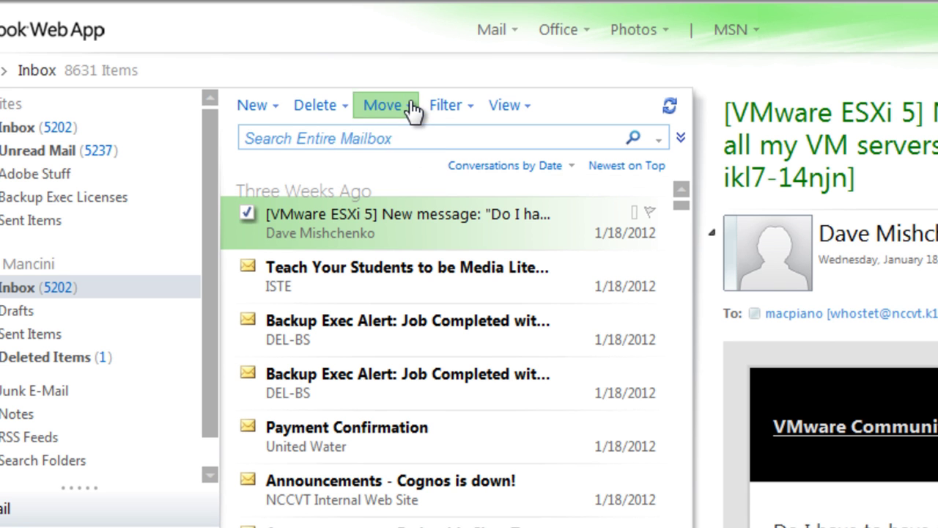
pyautogui.click(472, 107)
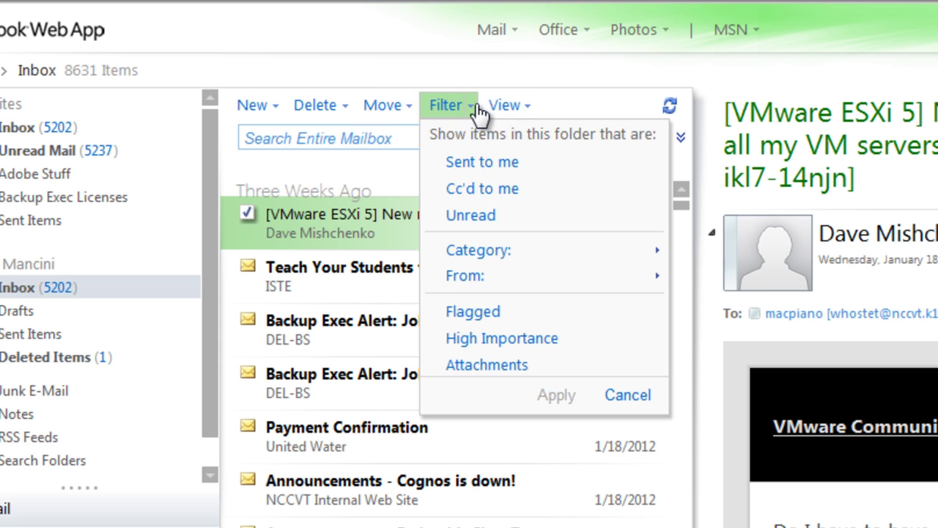
pyautogui.click(523, 108)
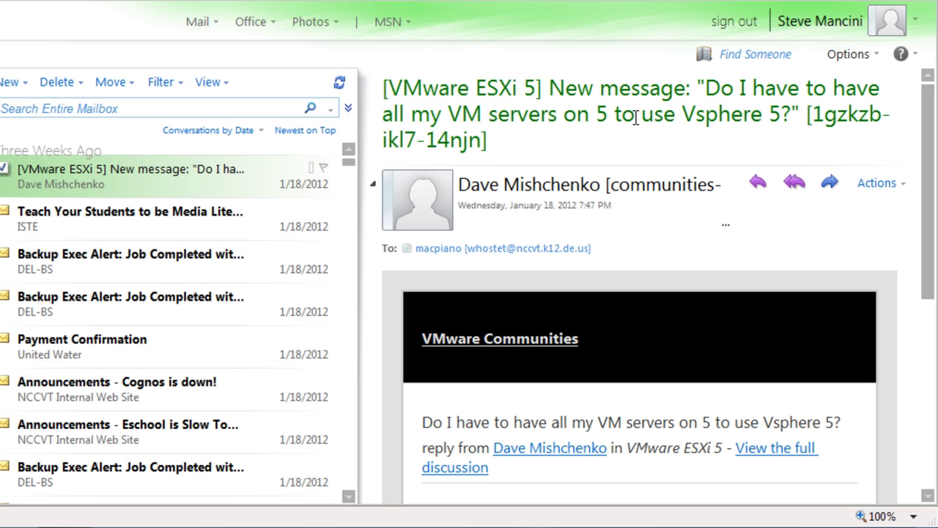
# Mark the VMware ESXi 5 message as unread, then glance at Options and Find Someone
pyautogui.click(901, 189)
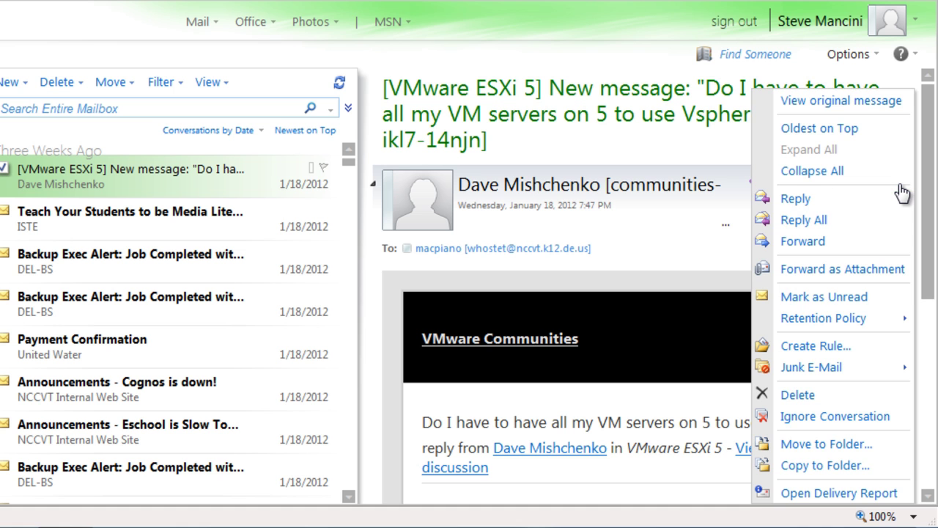
pyautogui.click(850, 298)
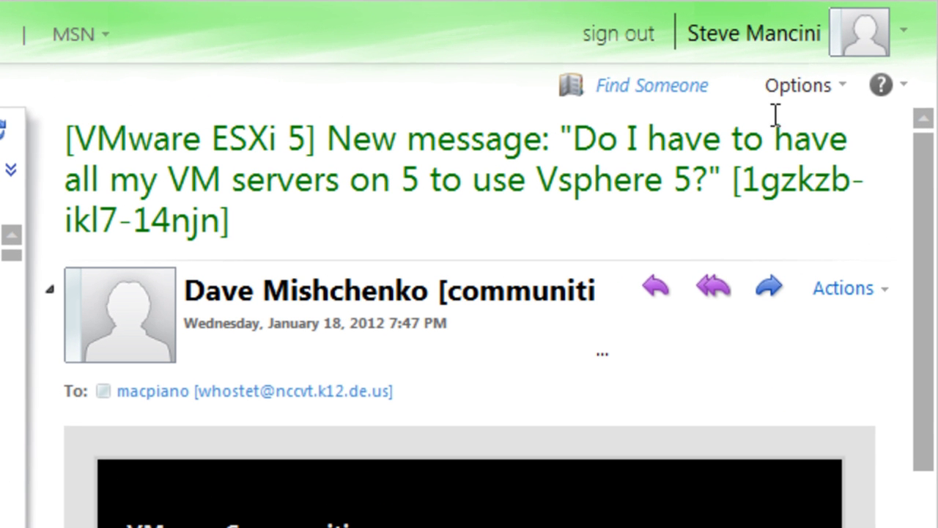
pyautogui.click(844, 104)
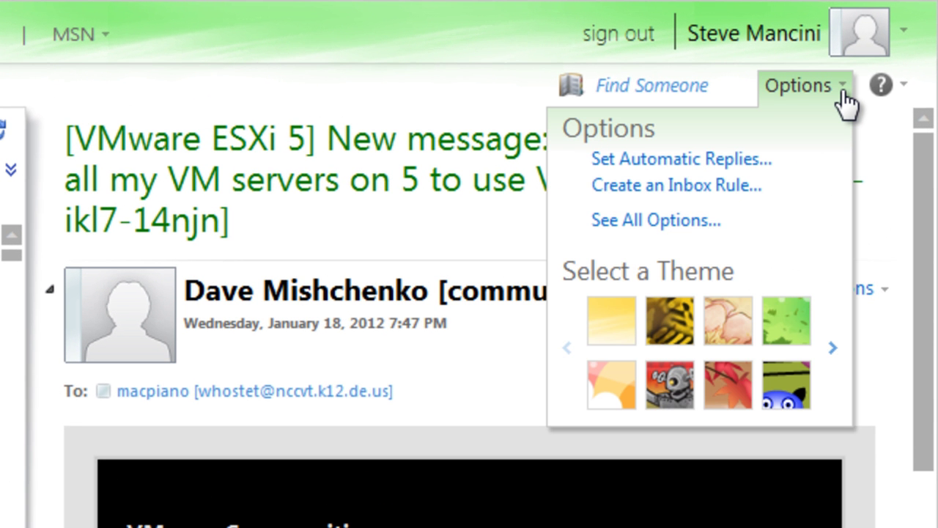
pyautogui.click(687, 86)
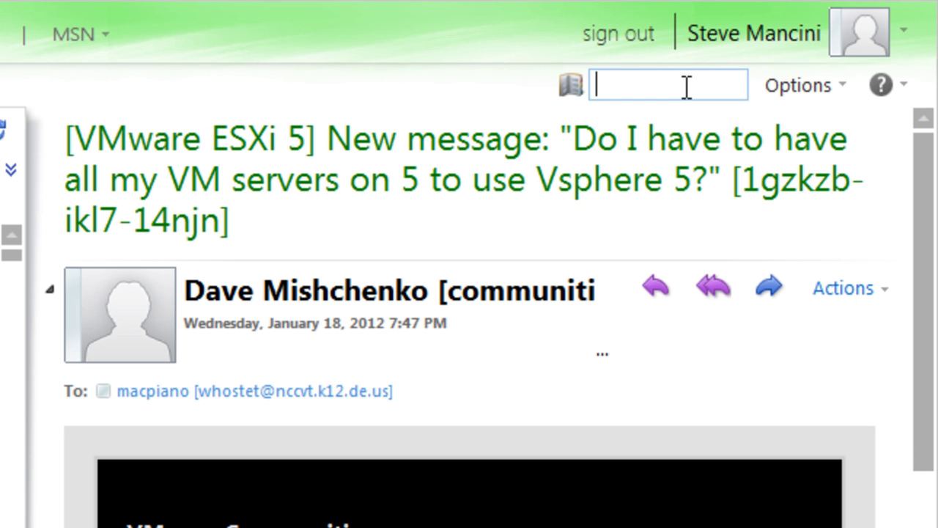
pyautogui.click(526, 87)
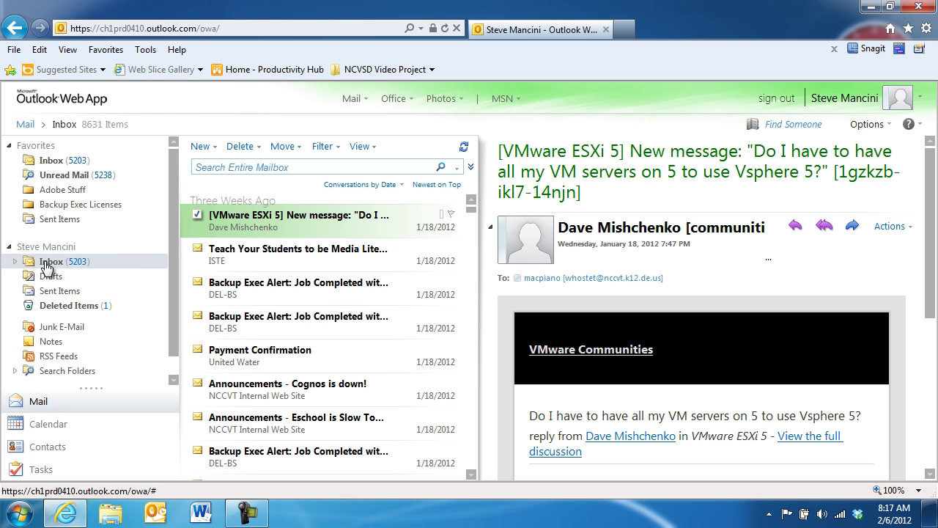
# Read the Media Literate message, open the VMware message separately, then reply to it
pyautogui.click(274, 254)
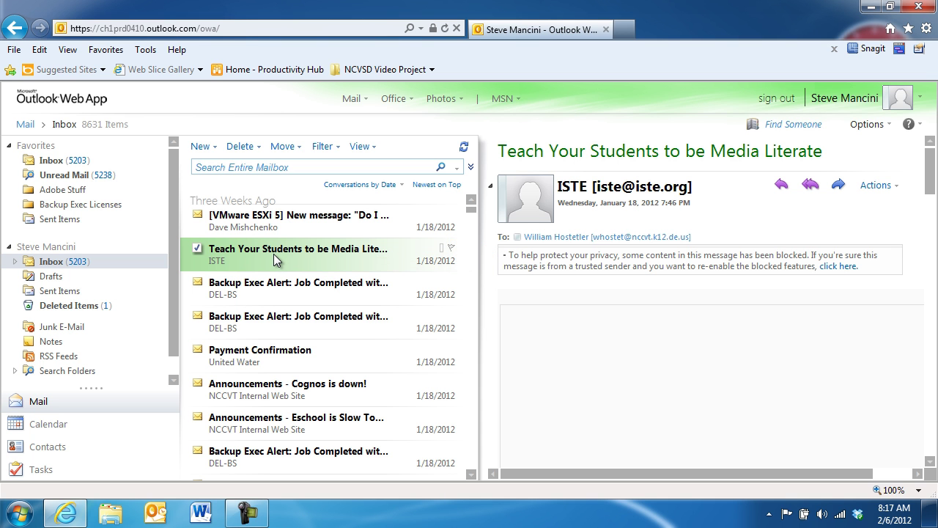
pyautogui.doubleClick(273, 221)
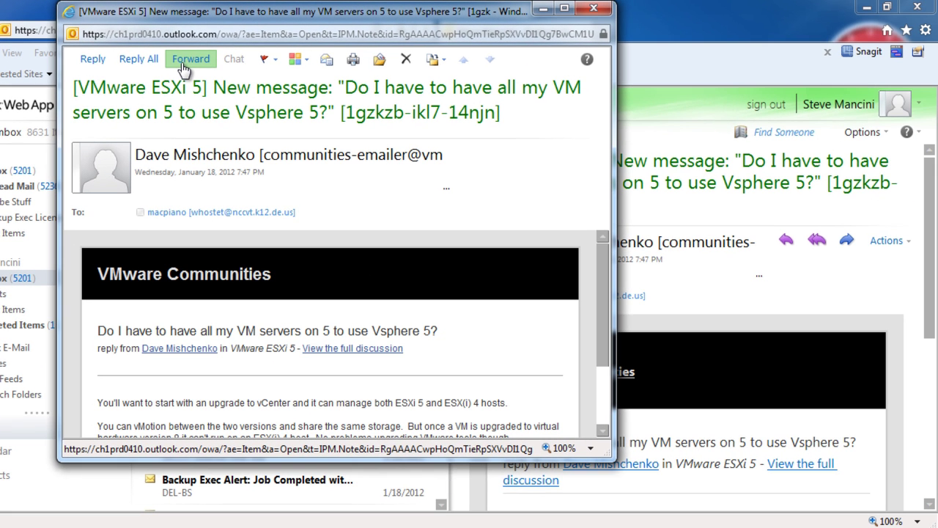
pyautogui.click(591, 10)
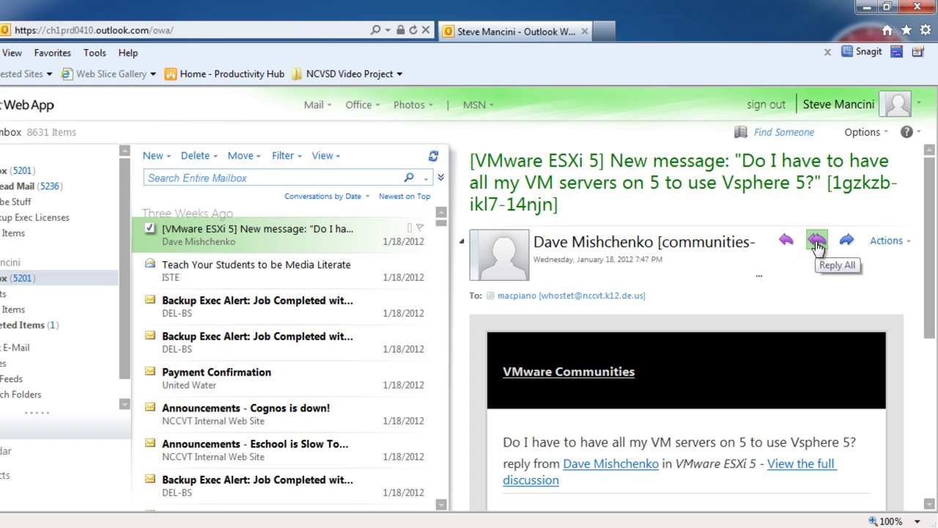
pyautogui.rightClick(300, 230)
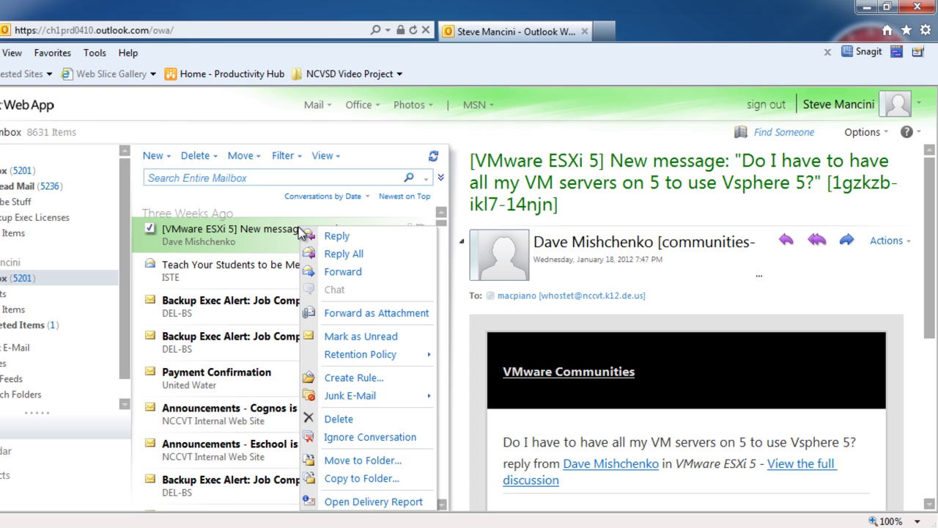
pyautogui.click(374, 247)
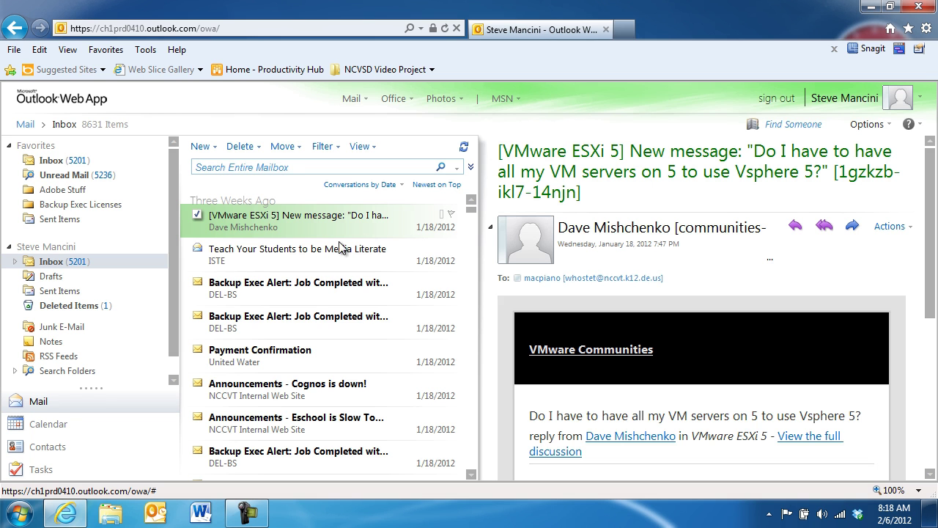
# Open the Teach Your Students message in its own window and print it
pyautogui.doubleClick(296, 251)
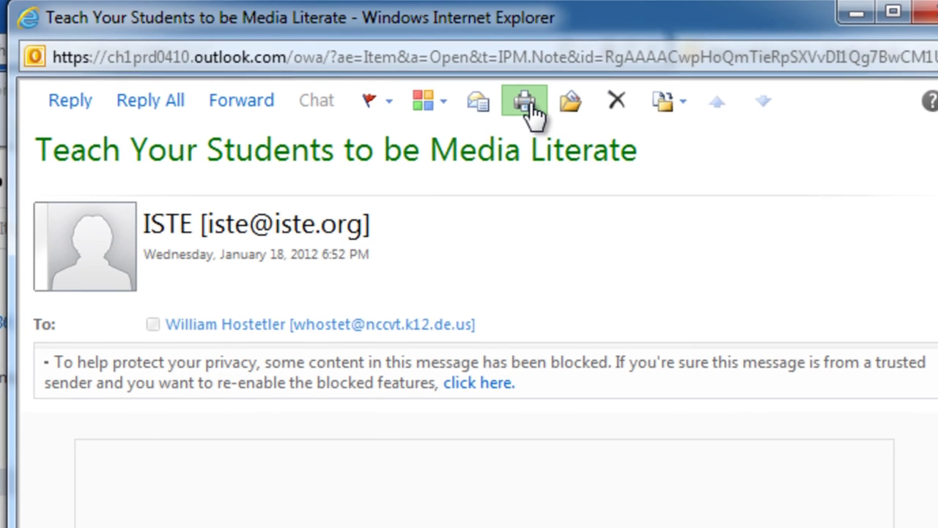
pyautogui.click(536, 105)
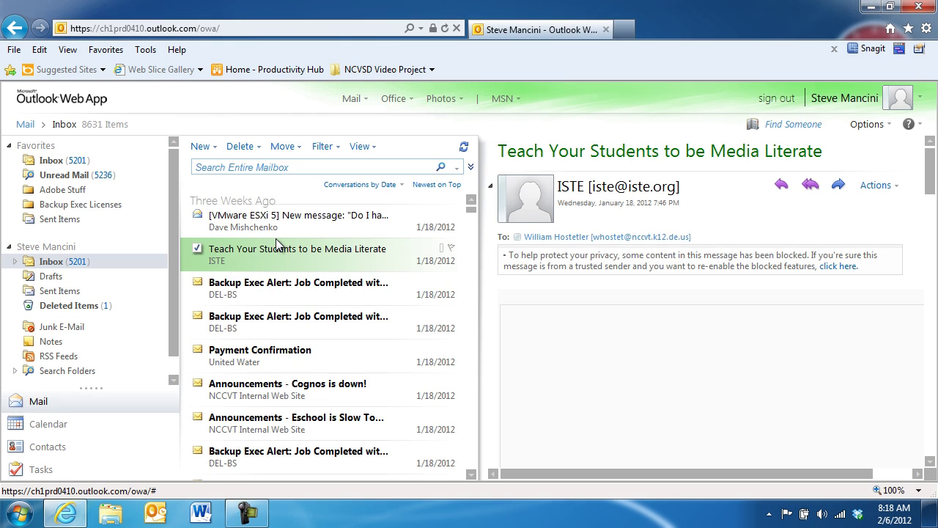
# Delete the VMware ESXi 5 message, then view the Delete options and the Media Literate message's context menu
pyautogui.click(275, 224)
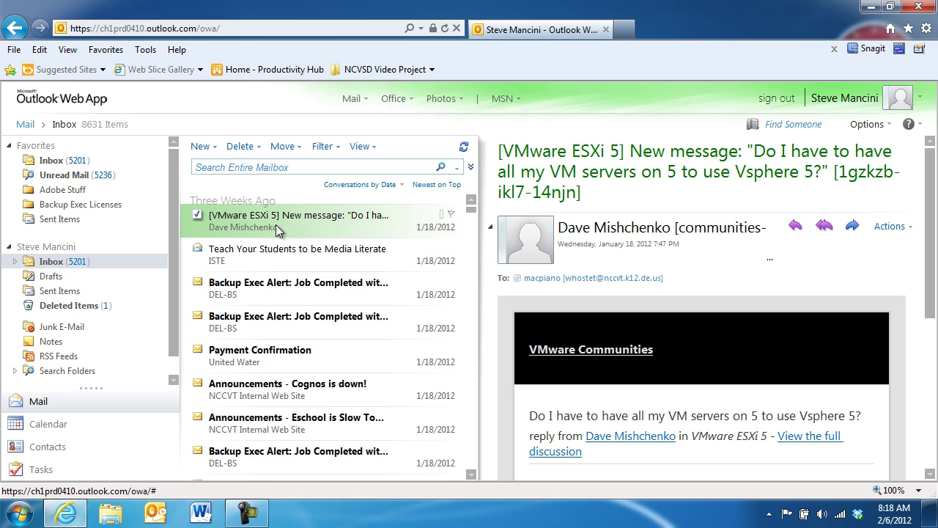
pyautogui.press('Delete')
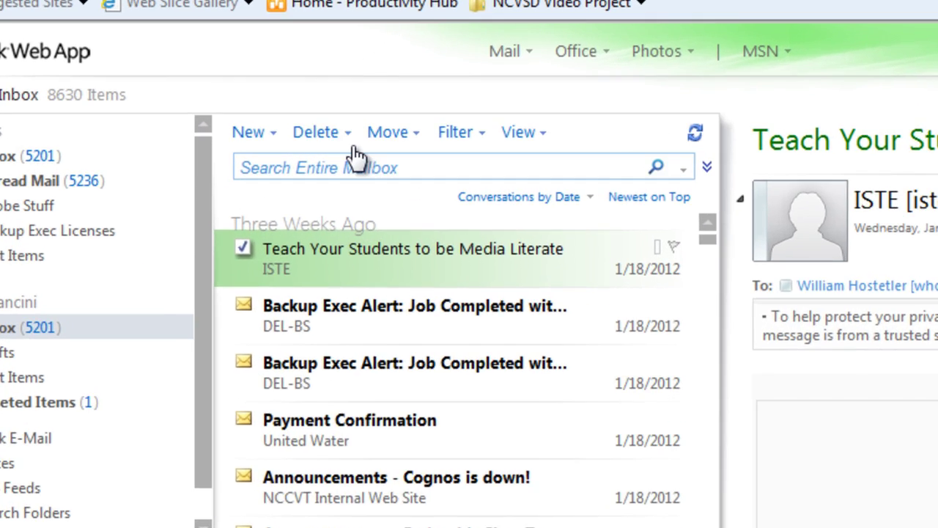
pyautogui.click(348, 136)
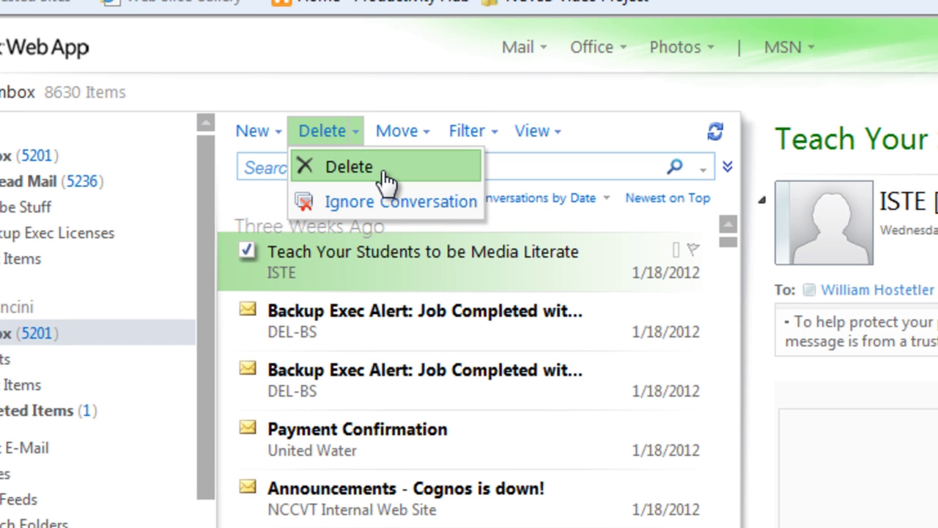
pyautogui.rightClick(447, 272)
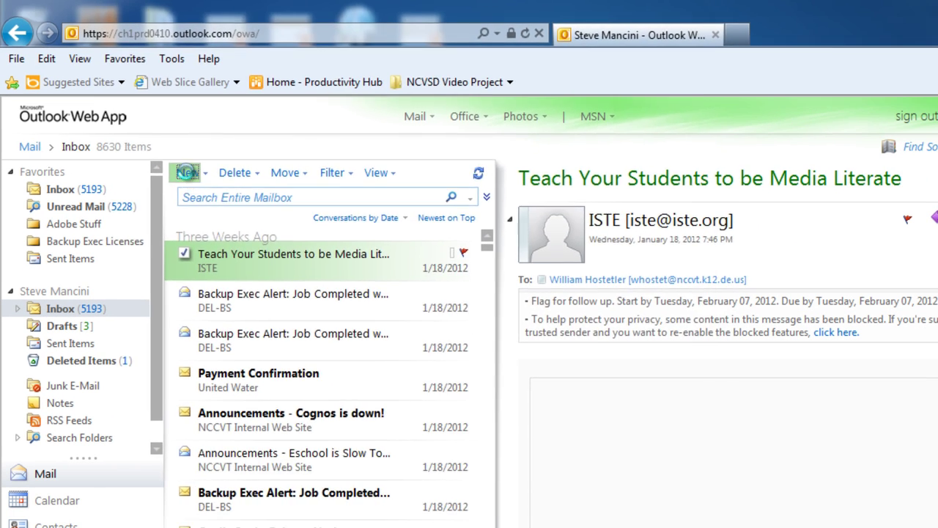
# Start a new message with yourself in the To line, then bring up the Cc address book
pyautogui.click(226, 208)
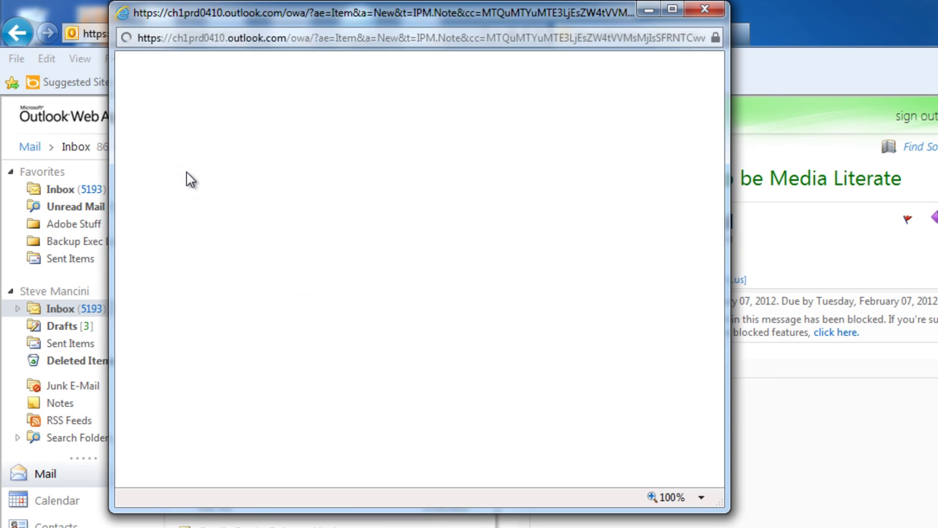
pyautogui.write('steve')
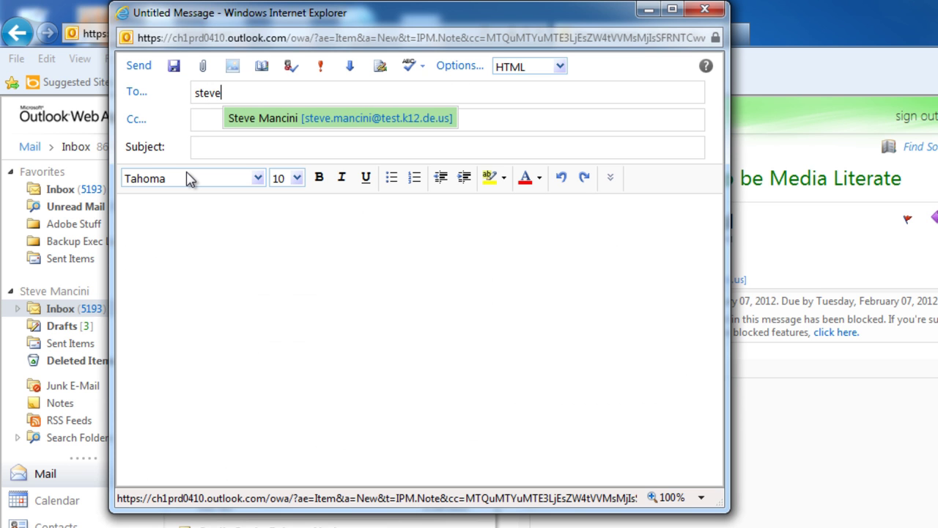
pyautogui.press('Return')
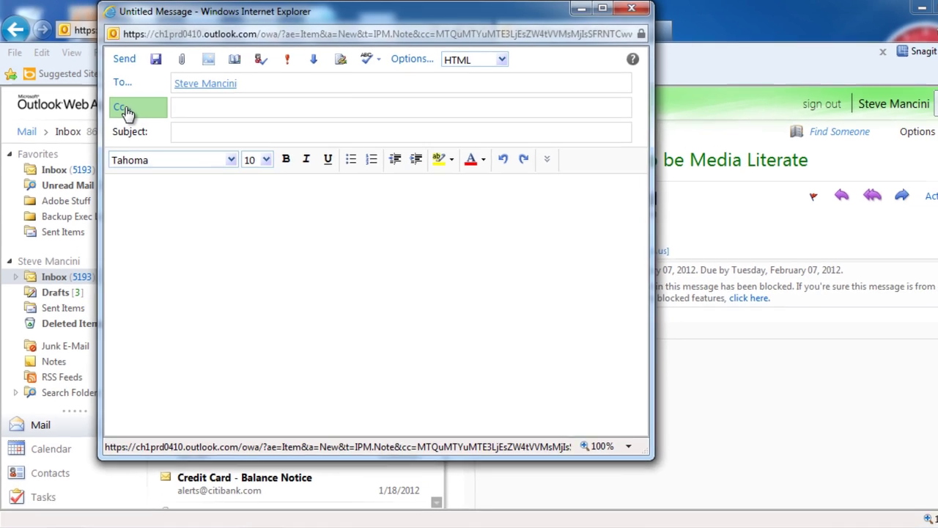
pyautogui.click(124, 109)
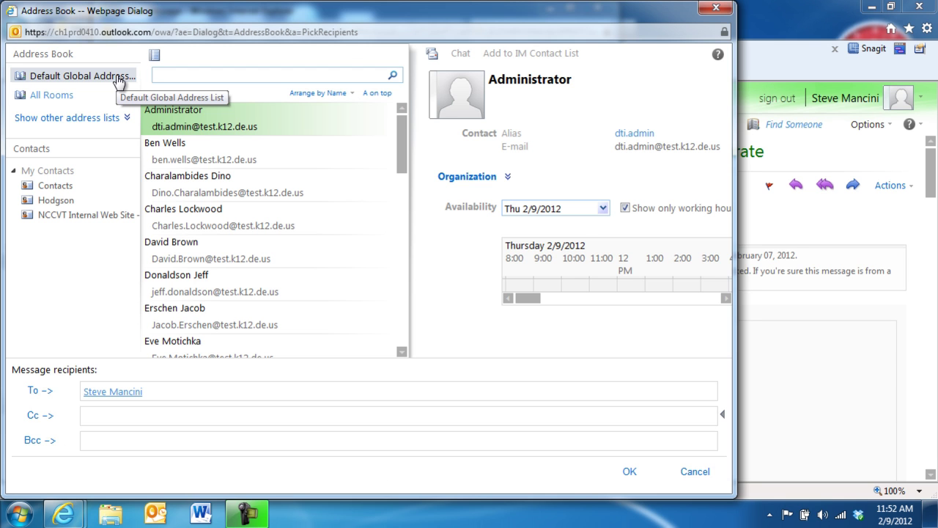
# Add a contact from your personal Contacts to Cc, then search the contacts for 'bi'
pyautogui.click(66, 187)
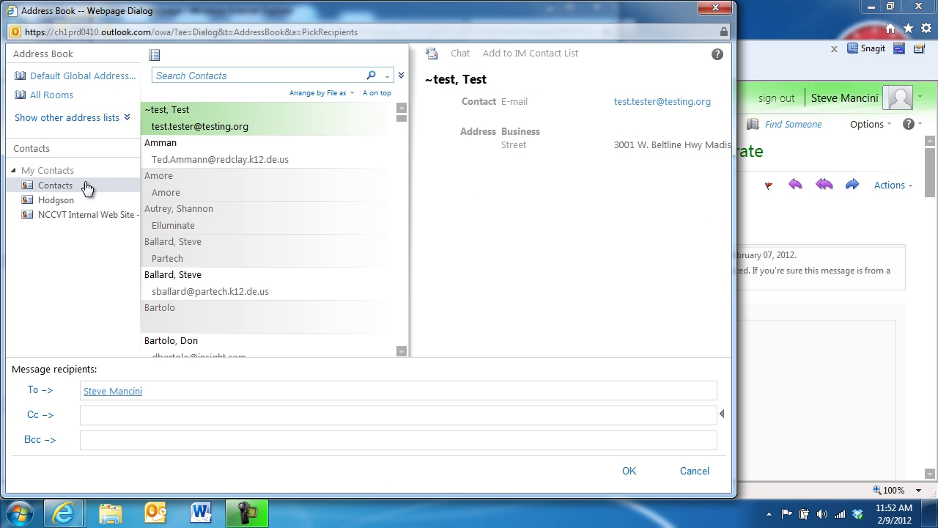
pyautogui.moveTo(403, 118); pyautogui.dragTo(408, 183)
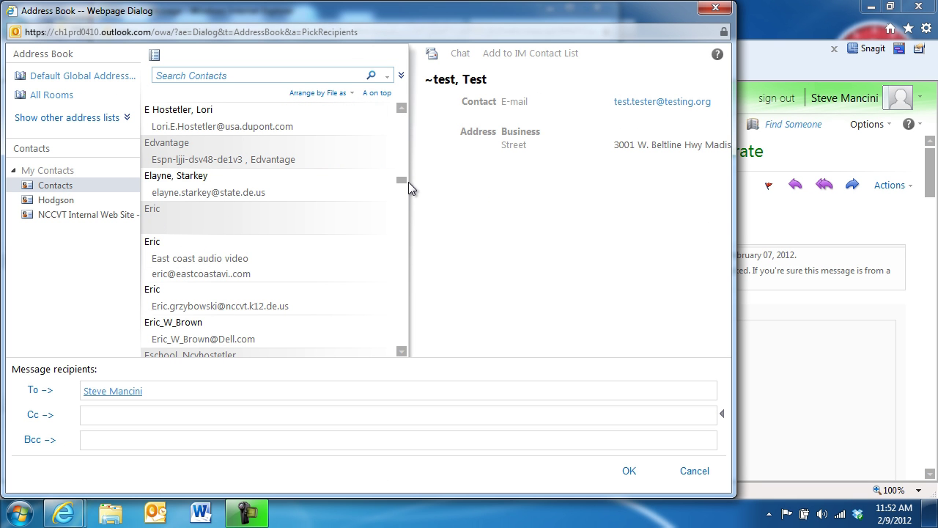
pyautogui.click(275, 300)
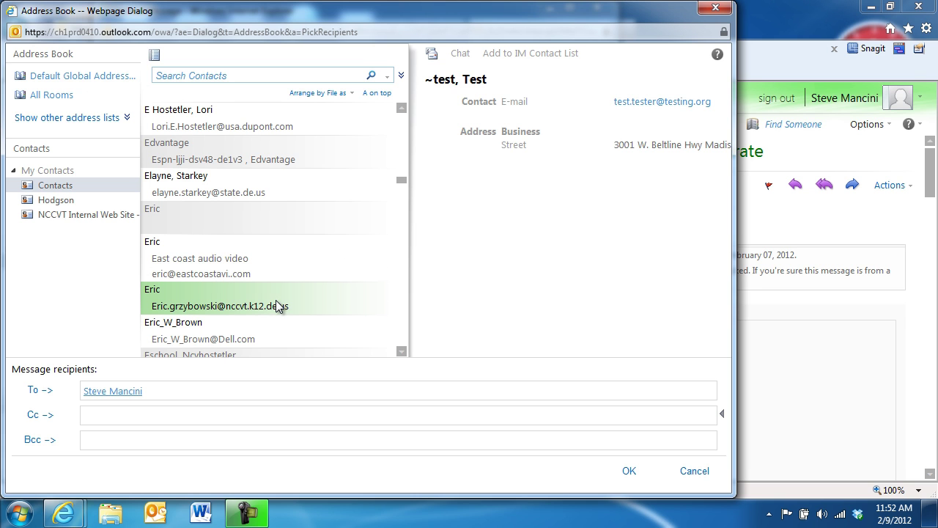
pyautogui.click(41, 424)
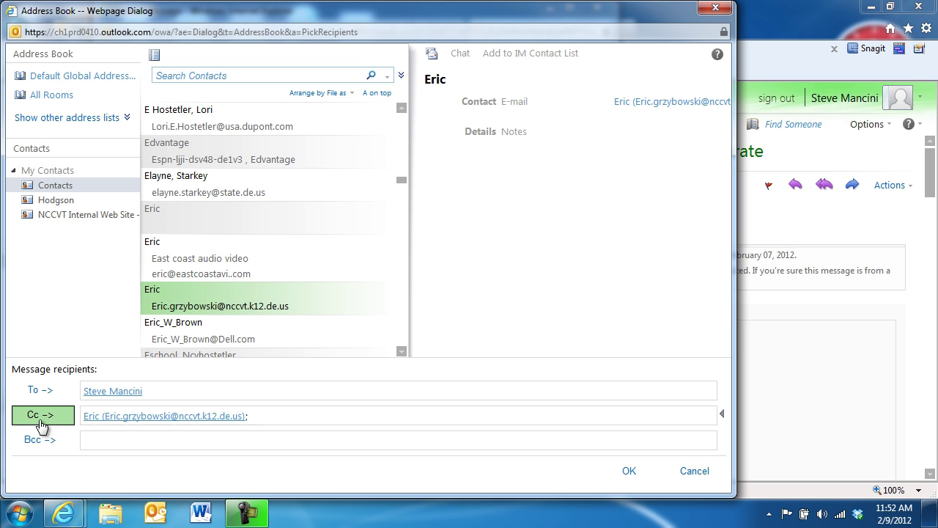
pyautogui.click(241, 77)
pyautogui.write('bill')
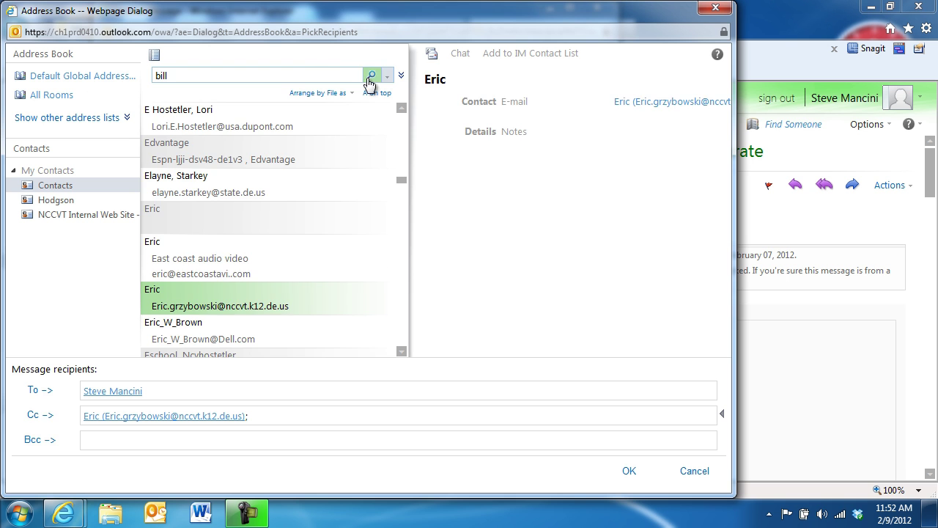
pyautogui.click(372, 76)
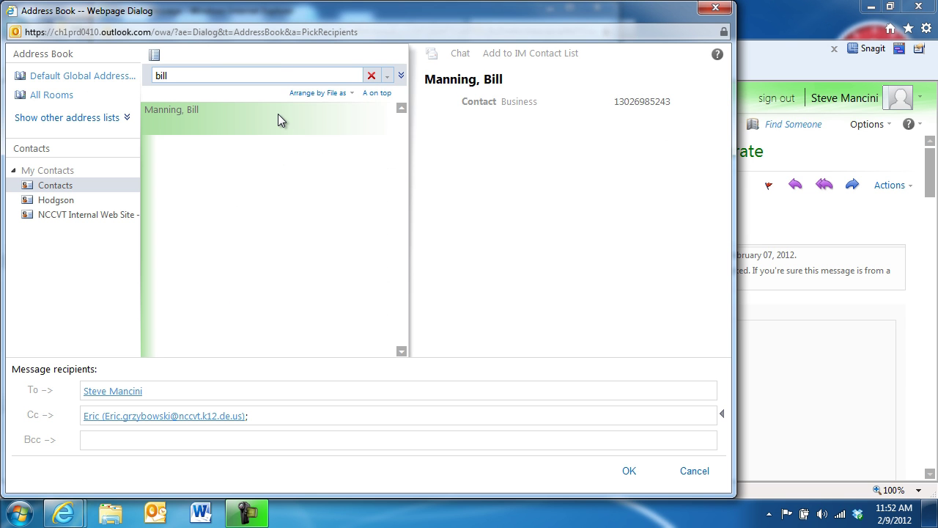
# Enter the subject 'Important Update' and type the message body ending 'Thanks!'
pyautogui.click(630, 471)
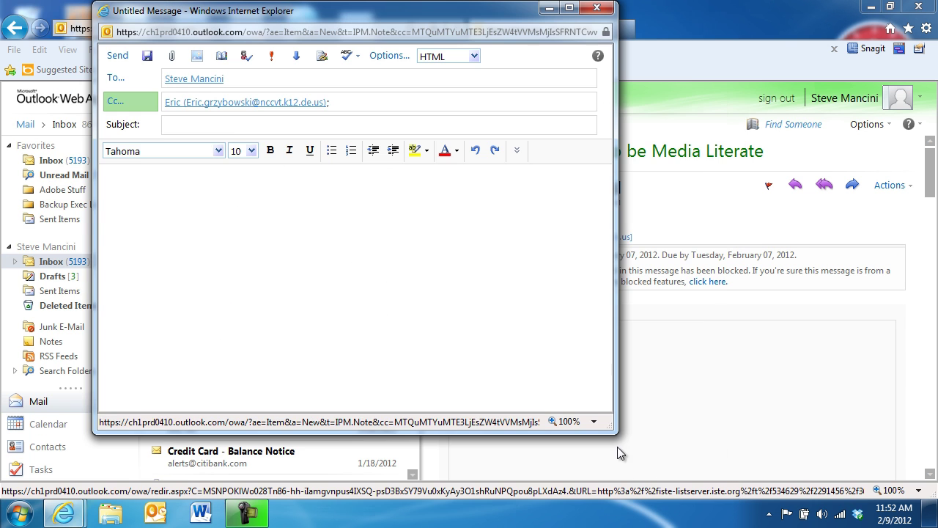
pyautogui.click(231, 125)
pyautogui.write('Important Update')
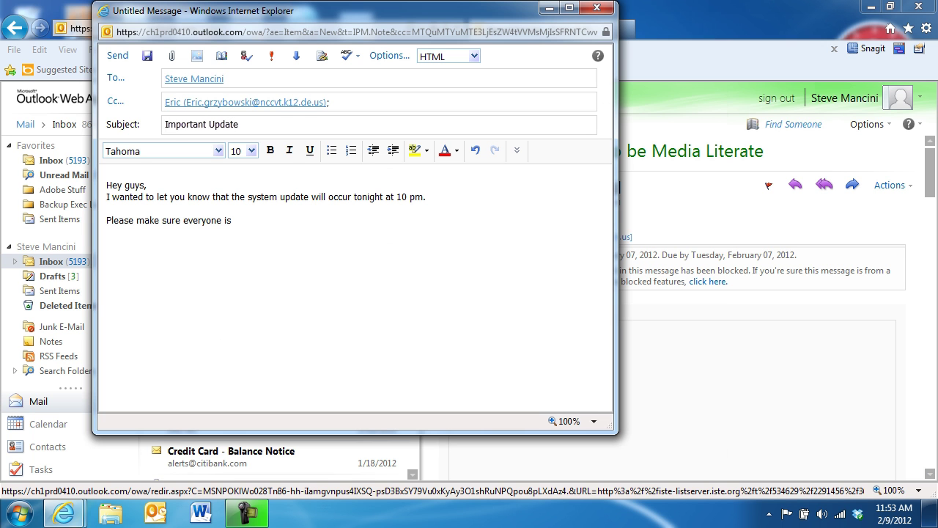
pyautogui.write('loged off!  Thanks!')
pyautogui.press('Return')
# Make '10 pm' in the body bold and underlined
pyautogui.moveTo(397, 197); pyautogui.dragTo(424, 197)
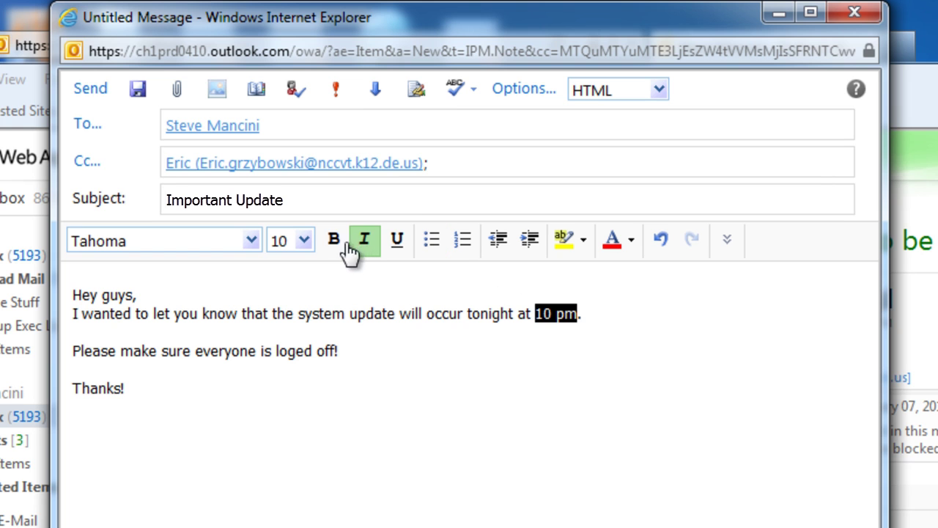
pyautogui.click(341, 246)
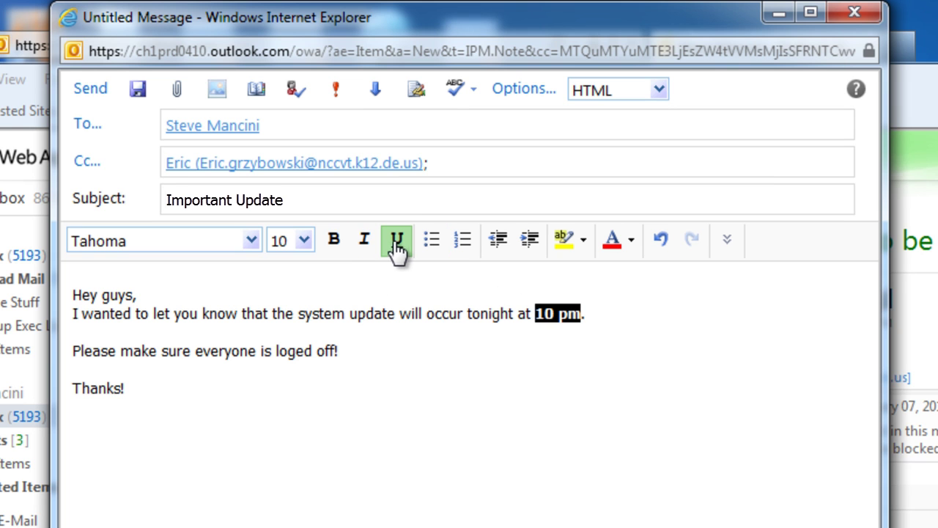
pyautogui.click(398, 250)
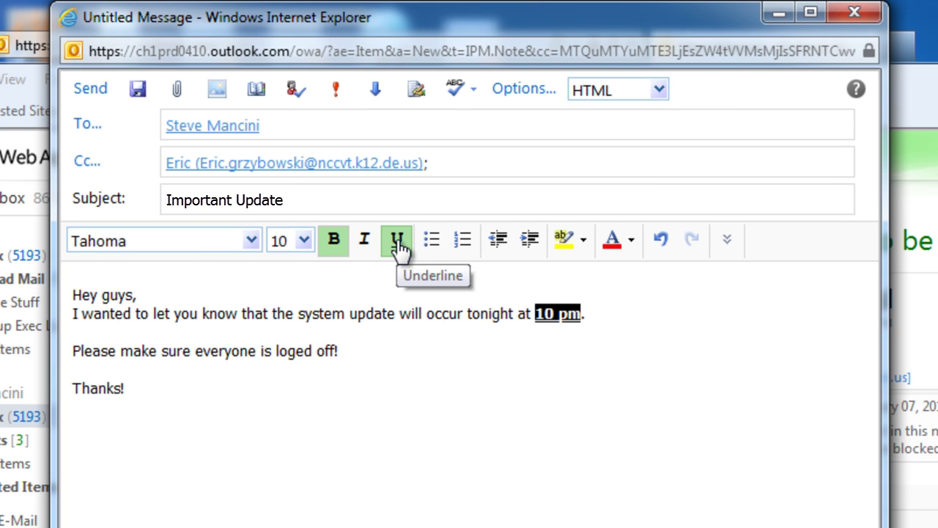
pyautogui.click(383, 342)
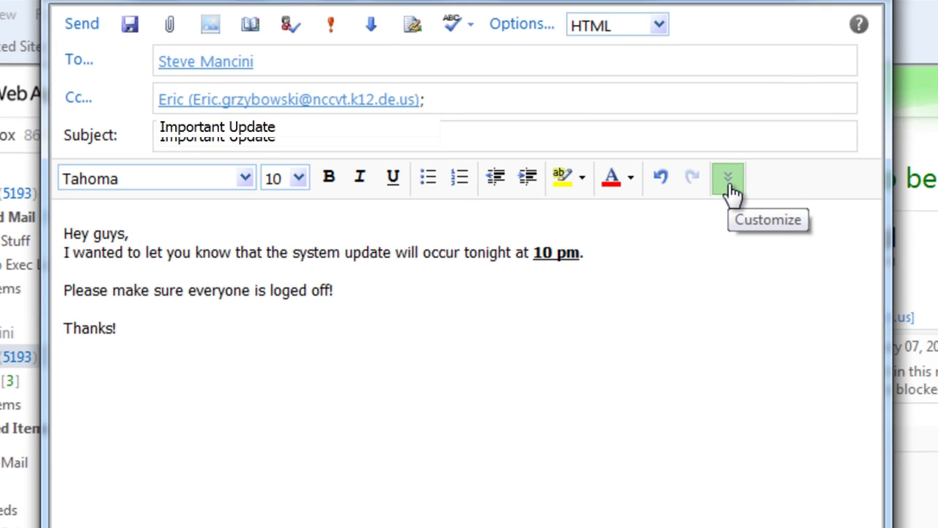
# Add text alignment and Remove Formatting tools to the editor toolbar via Customize
pyautogui.click(728, 244)
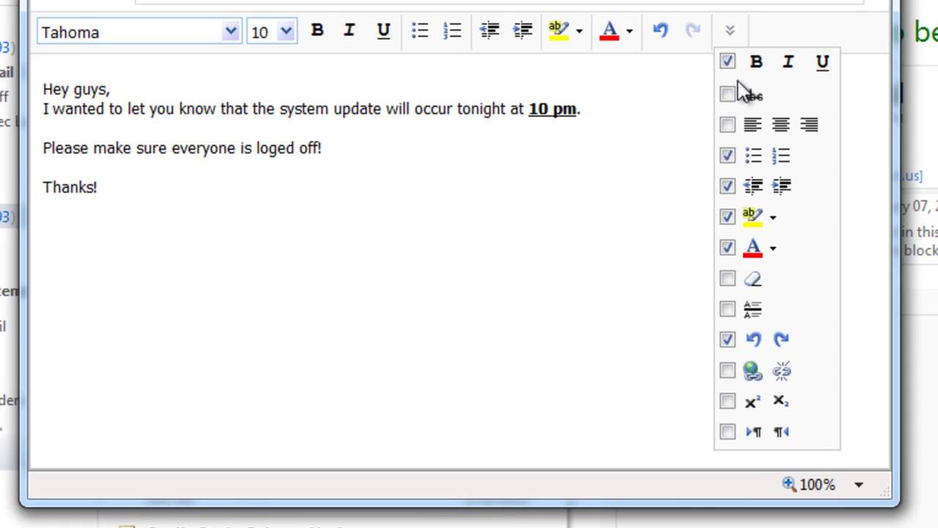
pyautogui.click(728, 124)
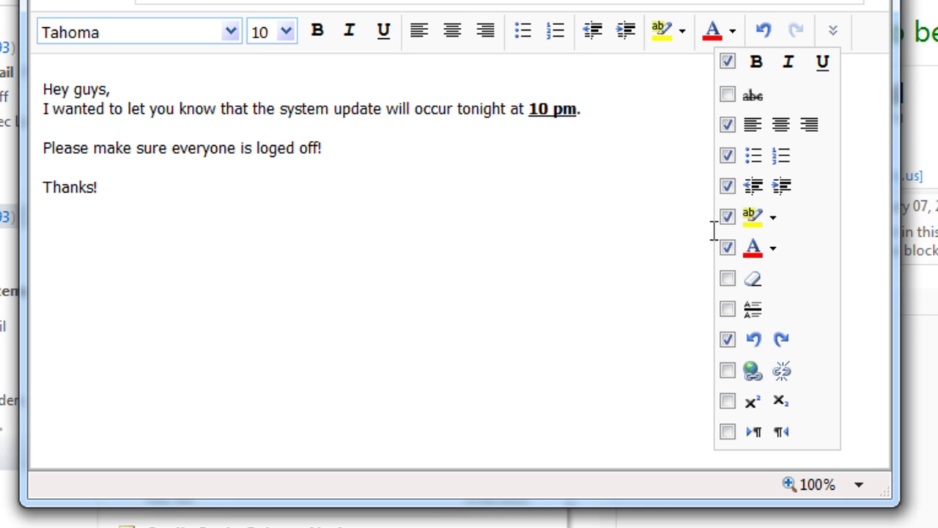
pyautogui.click(728, 279)
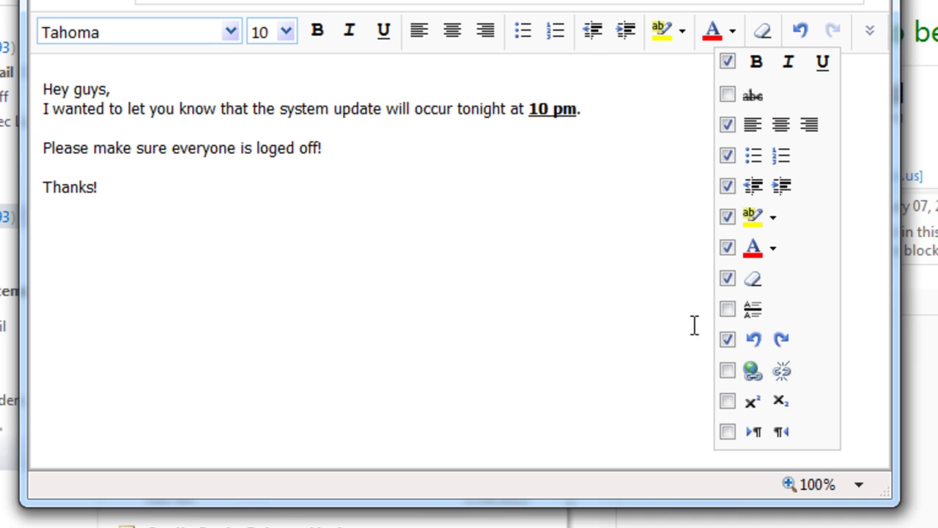
# Spell-check the message and correct the misspelled 'loged' to 'logged'
pyautogui.click(521, 251)
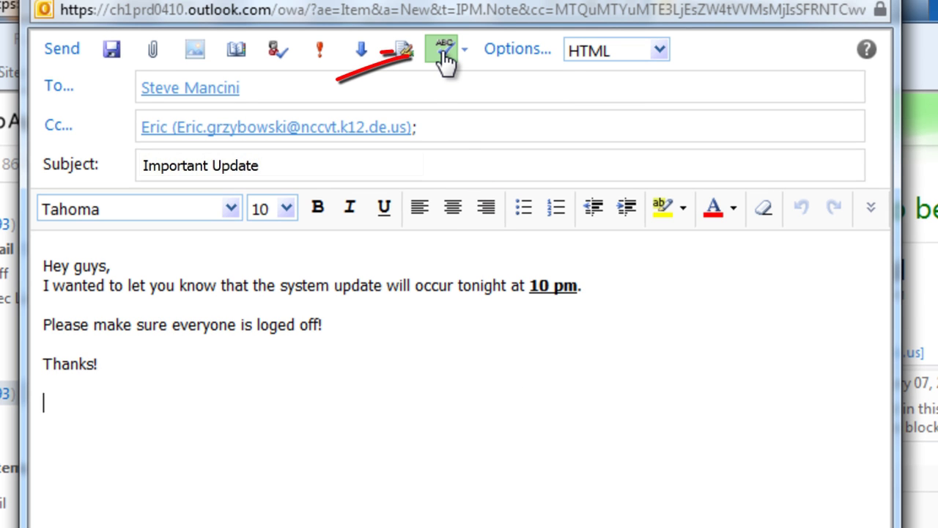
pyautogui.click(445, 53)
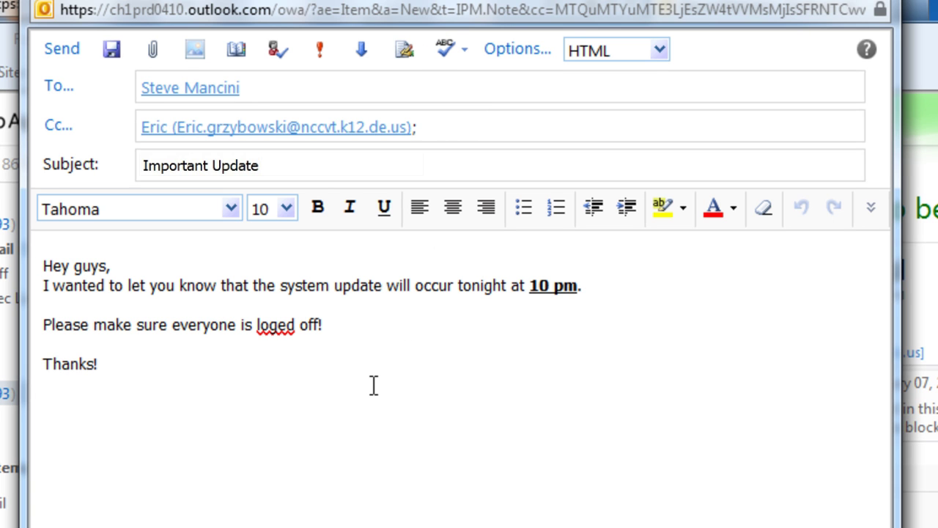
pyautogui.rightClick(270, 334)
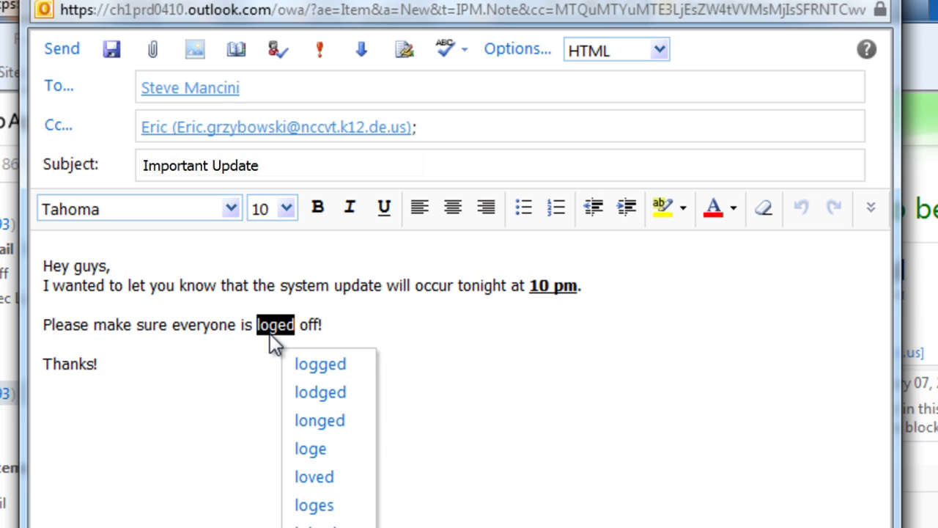
pyautogui.click(357, 367)
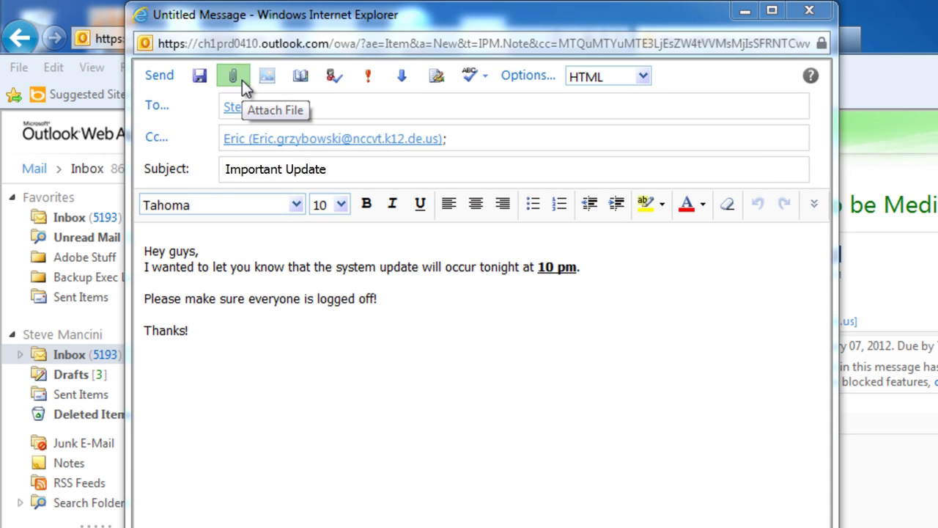
# Attach the Word document from the Documents > TestMerges-01 folder to the Important Update message
pyautogui.click(242, 80)
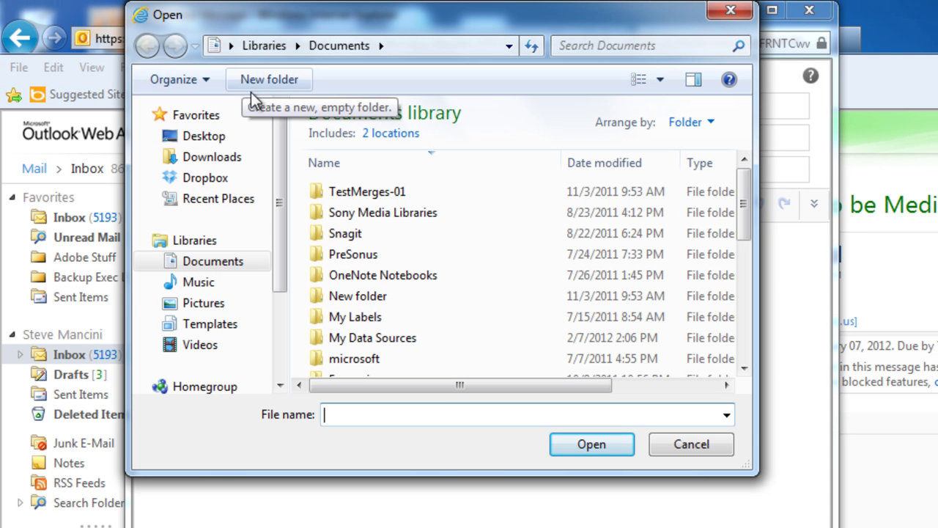
pyautogui.click(337, 193)
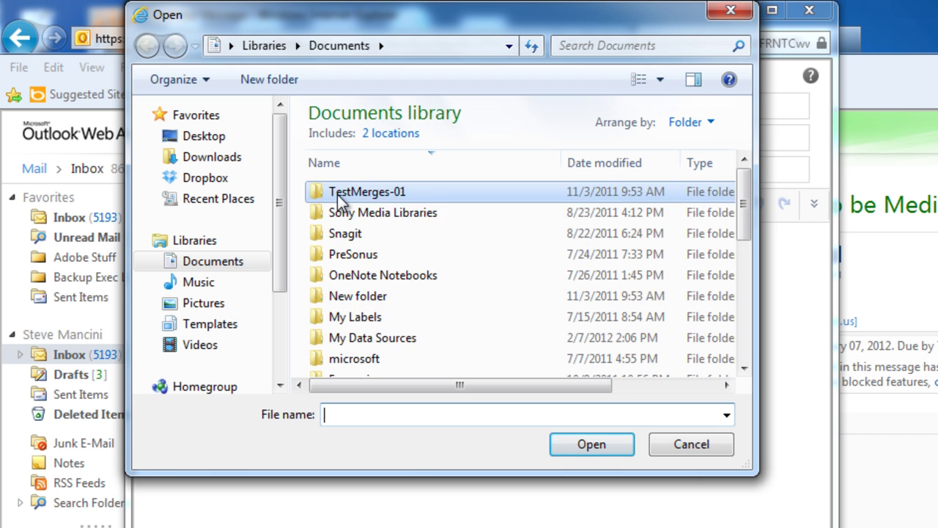
pyautogui.doubleClick(337, 194)
pyautogui.click(357, 232)
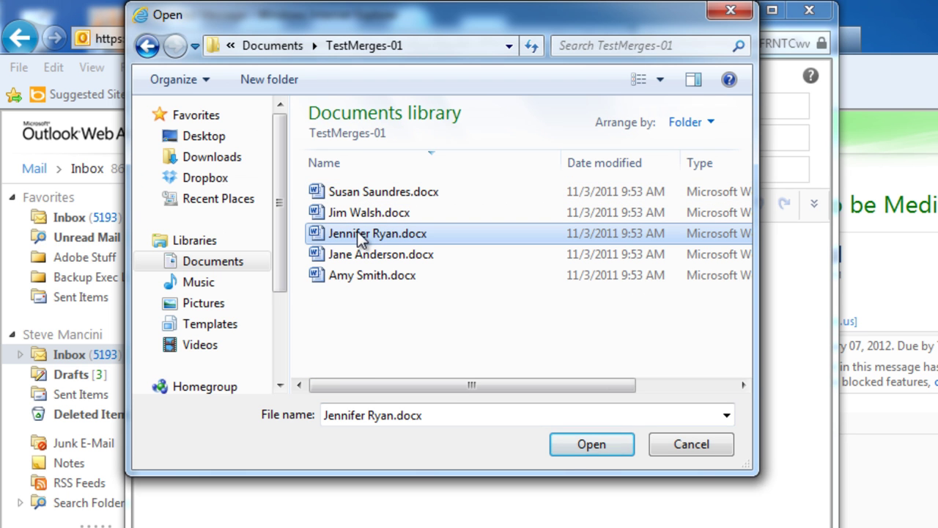
pyautogui.click(562, 454)
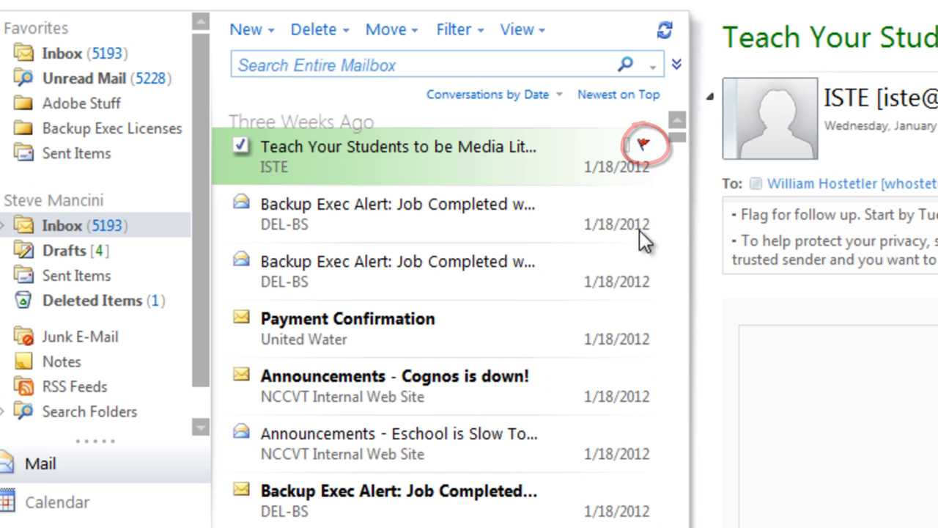
# Flag the Backup Exec Alert message for follow-up tomorrow
pyautogui.rightClick(650, 206)
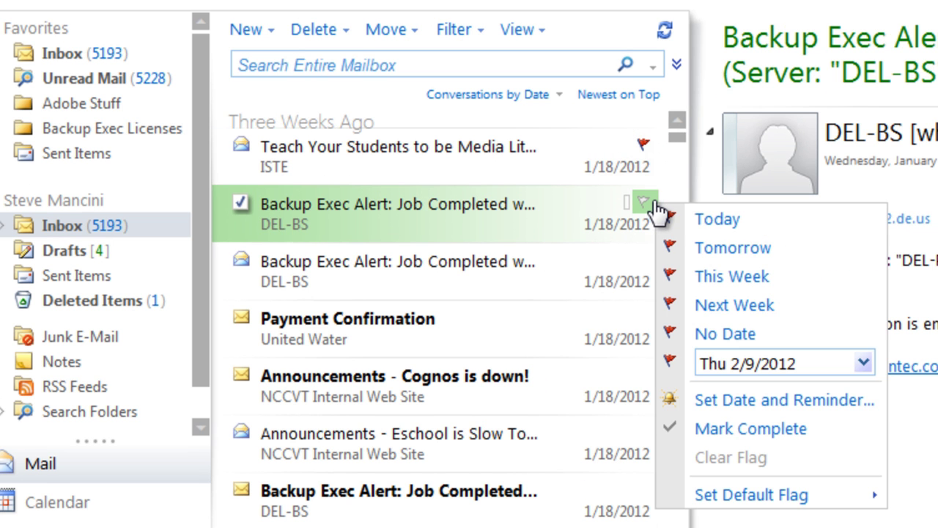
pyautogui.click(741, 247)
pyautogui.rightClick(643, 208)
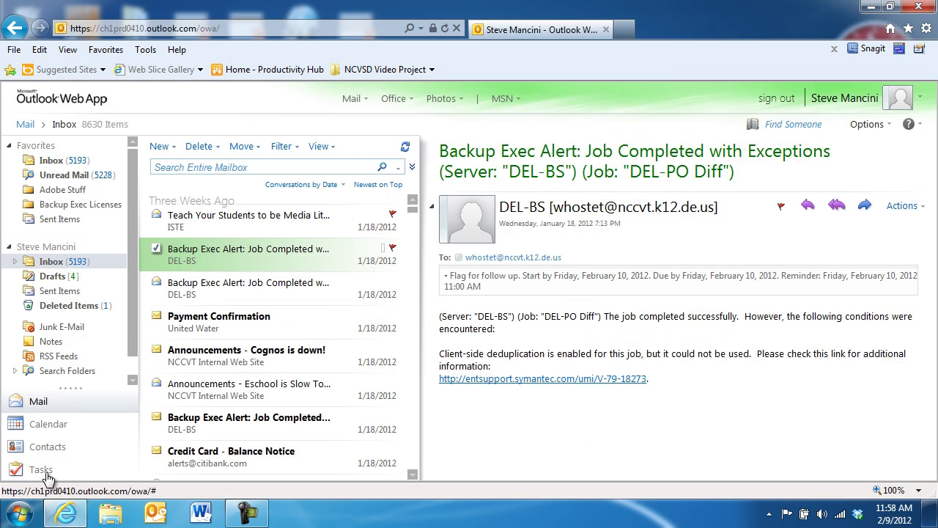
# Mark the 'Books are Fun' item complete in the flagged items and tasks list
pyautogui.click(46, 475)
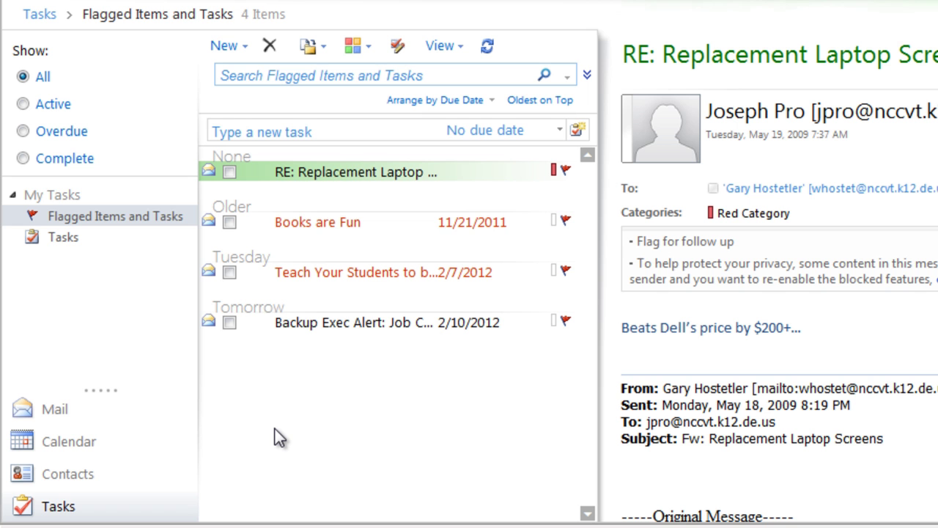
pyautogui.rightClick(566, 224)
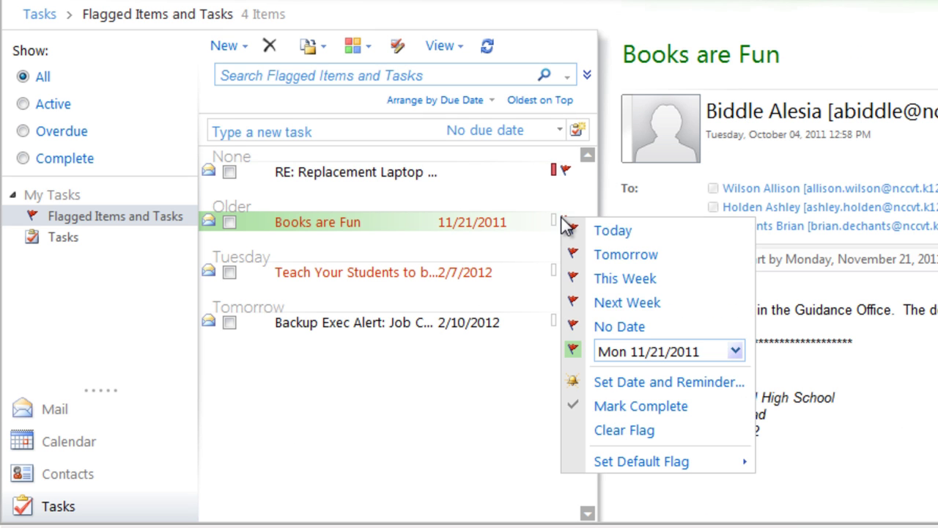
pyautogui.click(614, 407)
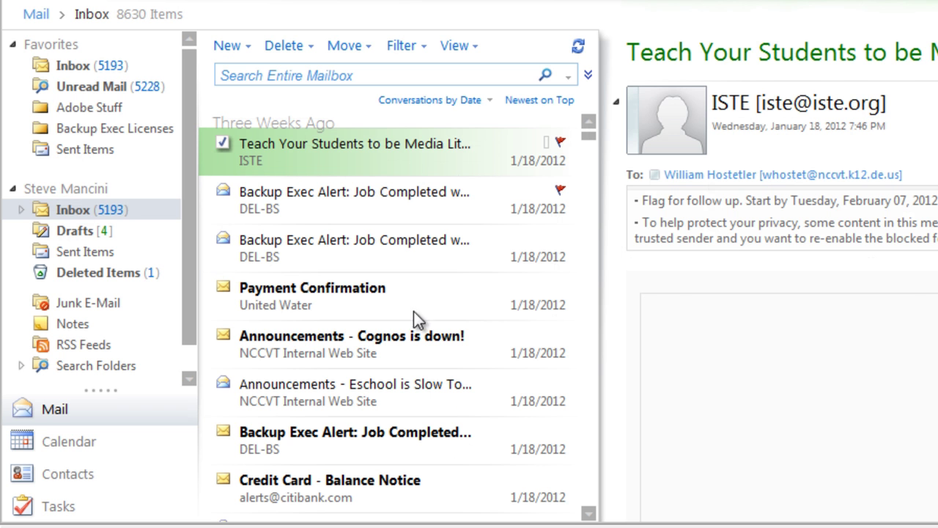
# Drag one Backup Exec alert into Backup Exec Licenses, then move the other alert and Teach Your Students there
pyautogui.click(368, 243)
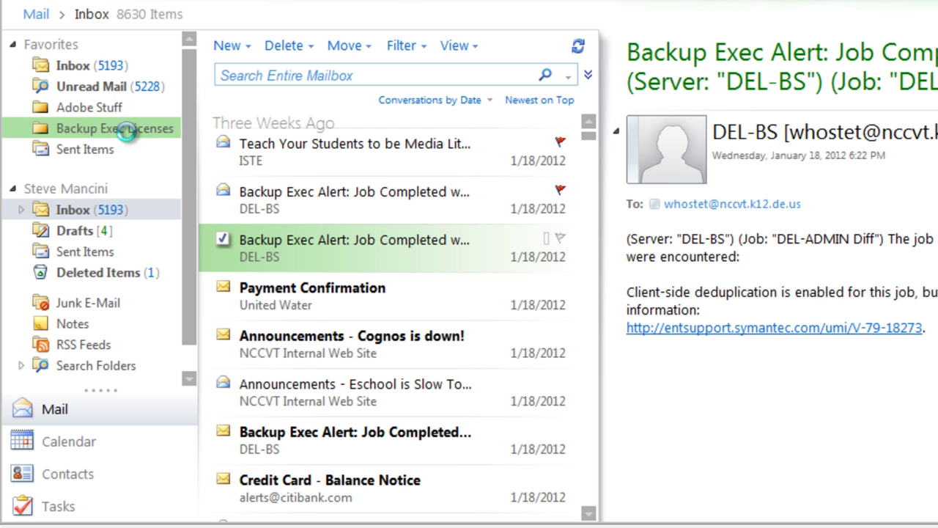
pyautogui.moveTo(126, 130); pyautogui.dragTo(126, 131)
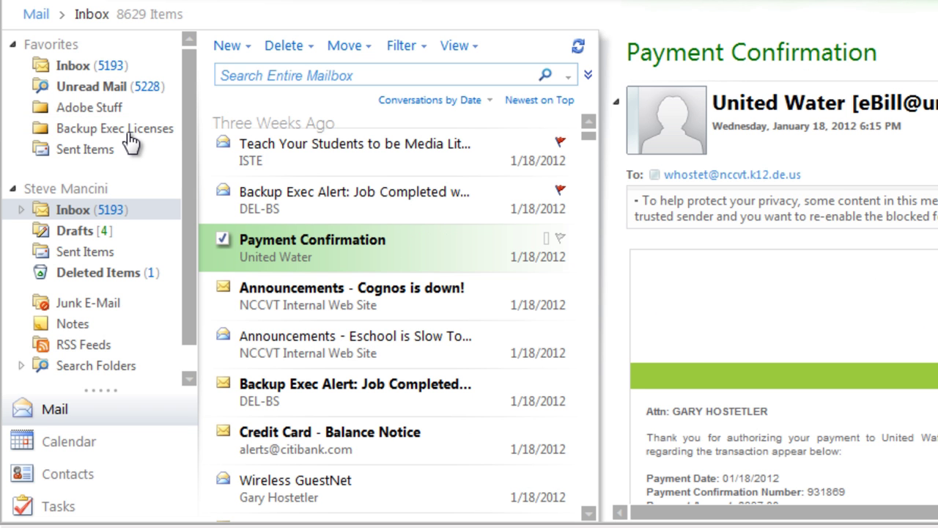
pyautogui.click(222, 193)
pyautogui.click(223, 145)
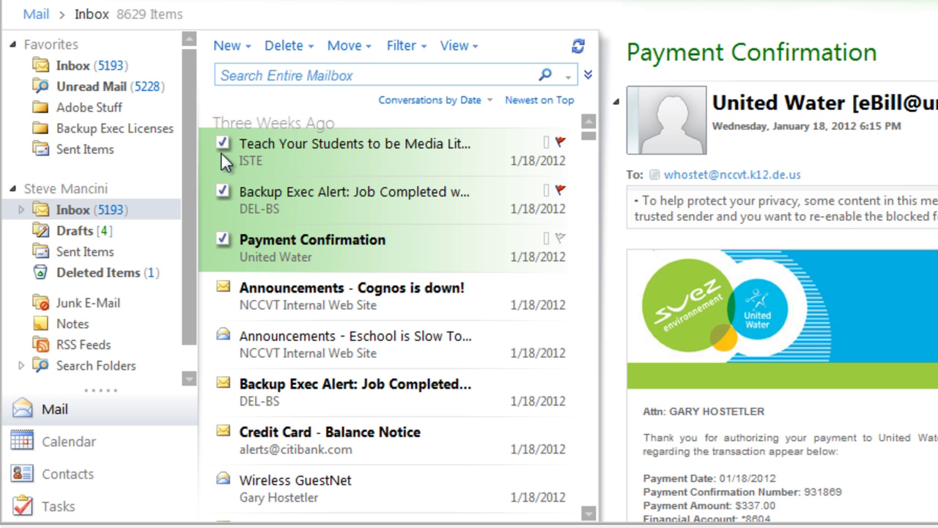
pyautogui.click(222, 241)
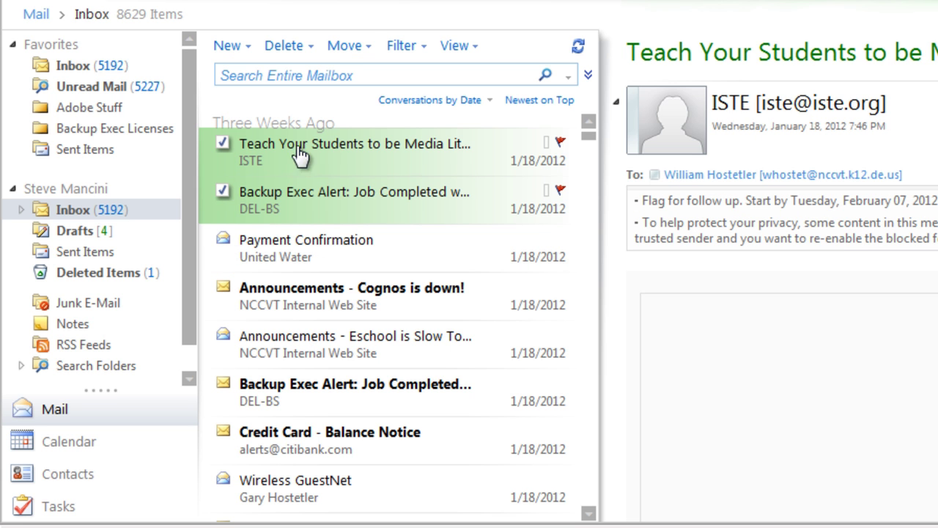
pyautogui.click(357, 59)
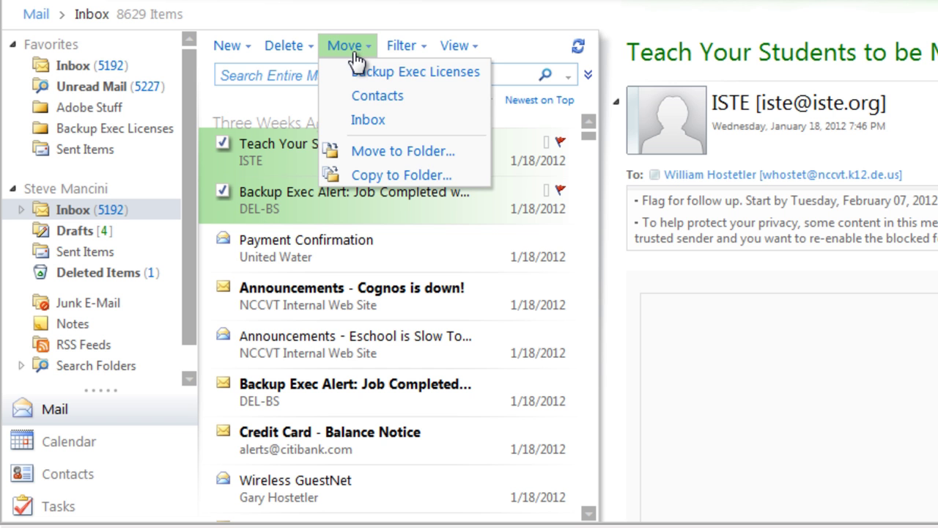
pyautogui.click(447, 74)
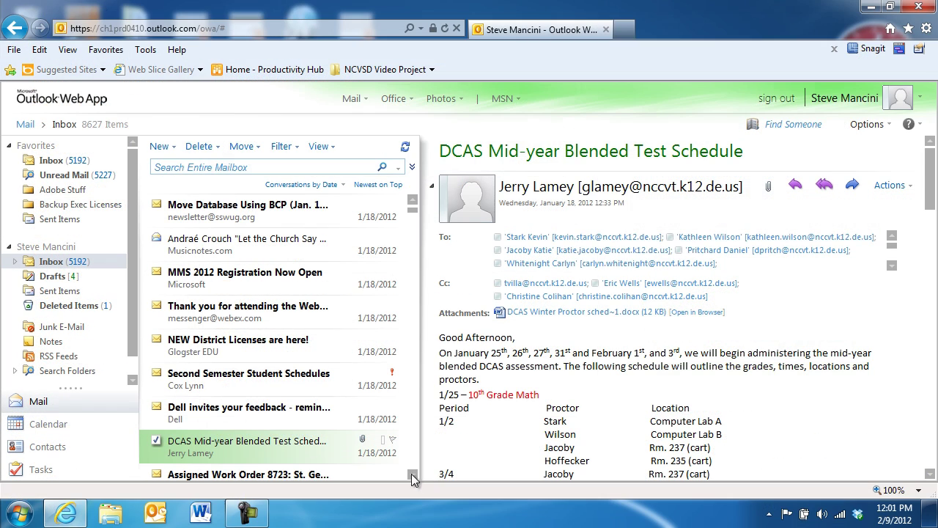
pyautogui.click(576, 315)
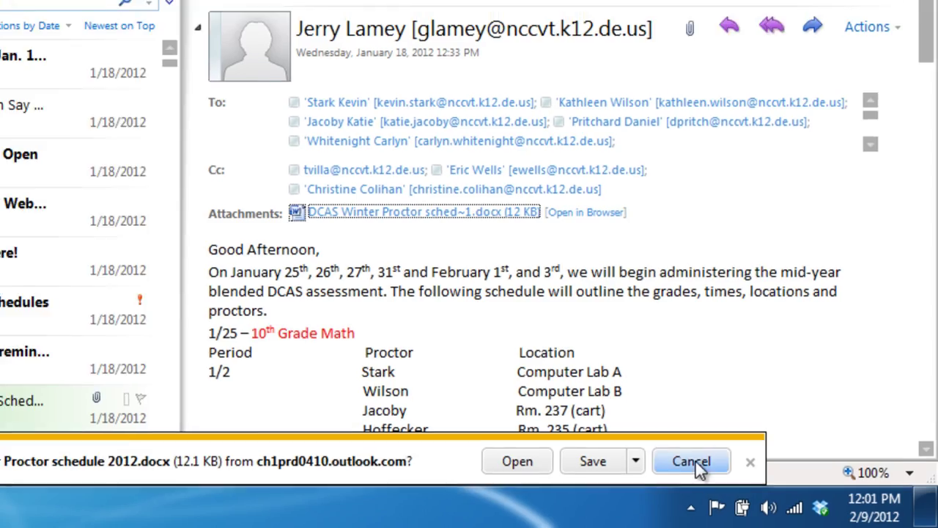
pyautogui.click(682, 458)
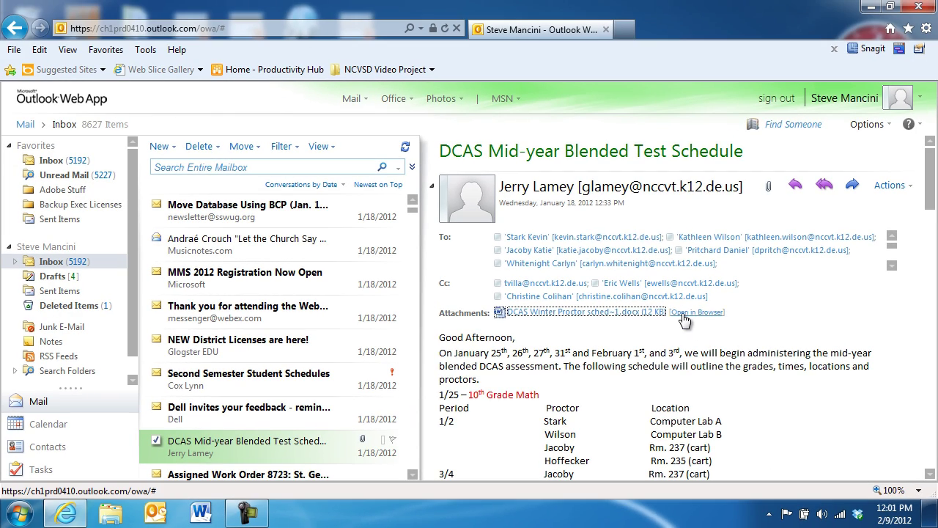
pyautogui.click(683, 313)
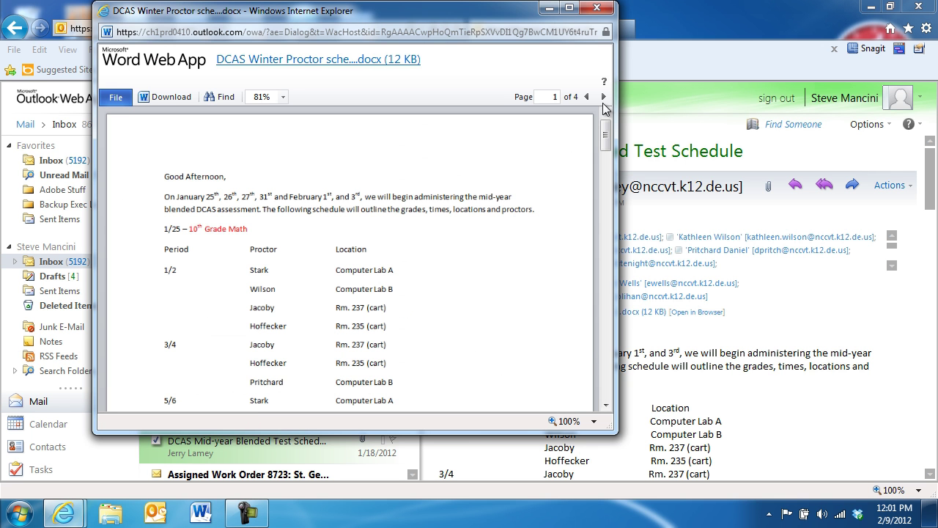
pyautogui.click(607, 96)
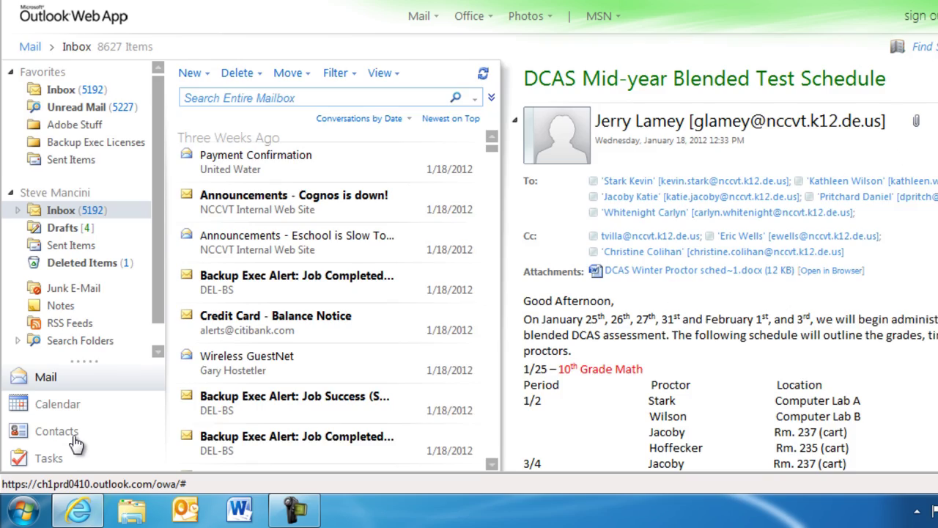
# Create a new contact with the person's first and last name and company Core BTS, then save it
pyautogui.click(77, 443)
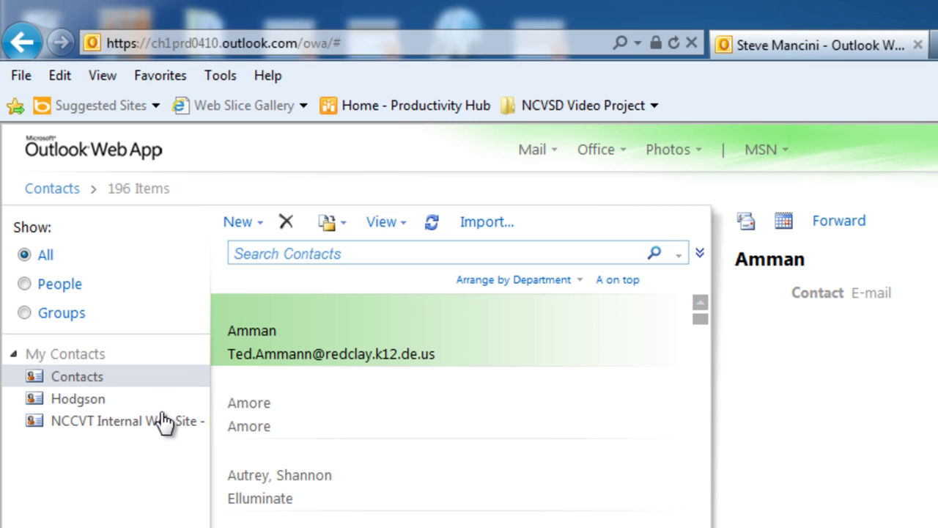
pyautogui.click(260, 223)
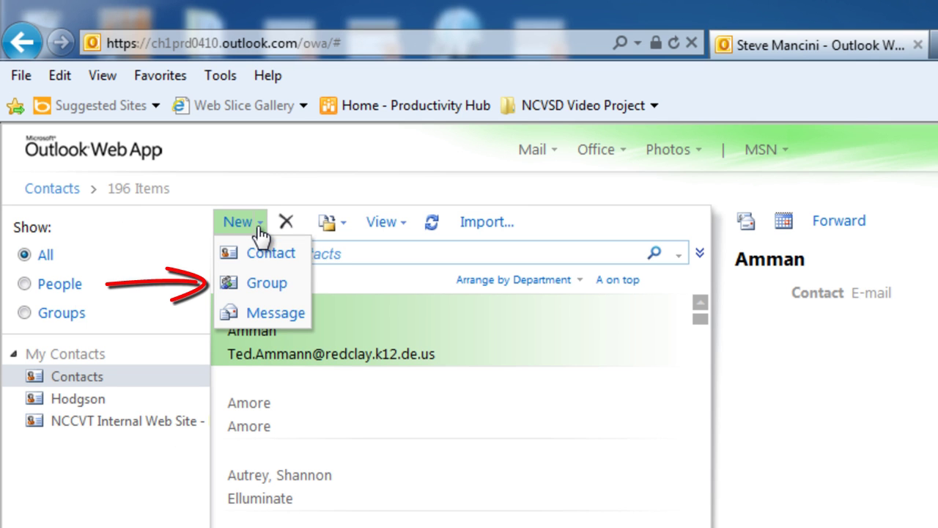
pyautogui.click(271, 252)
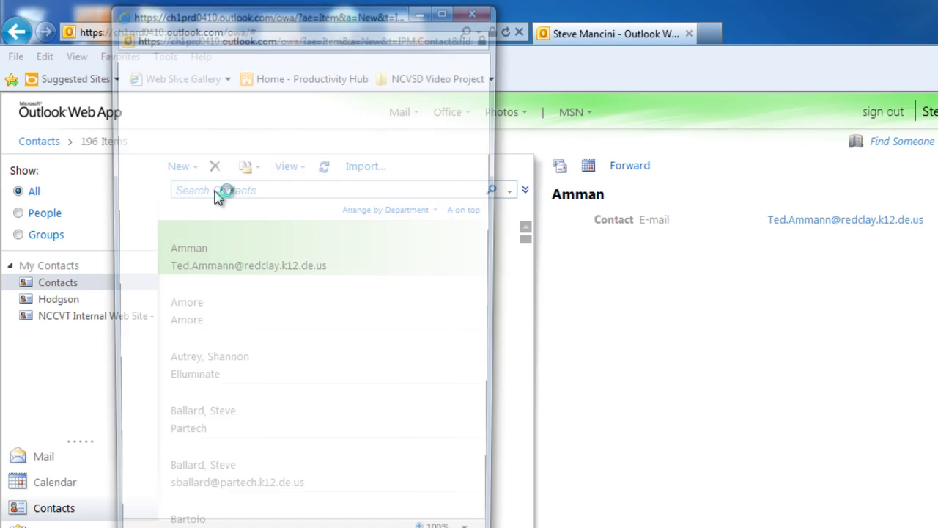
pyautogui.press('Tab')
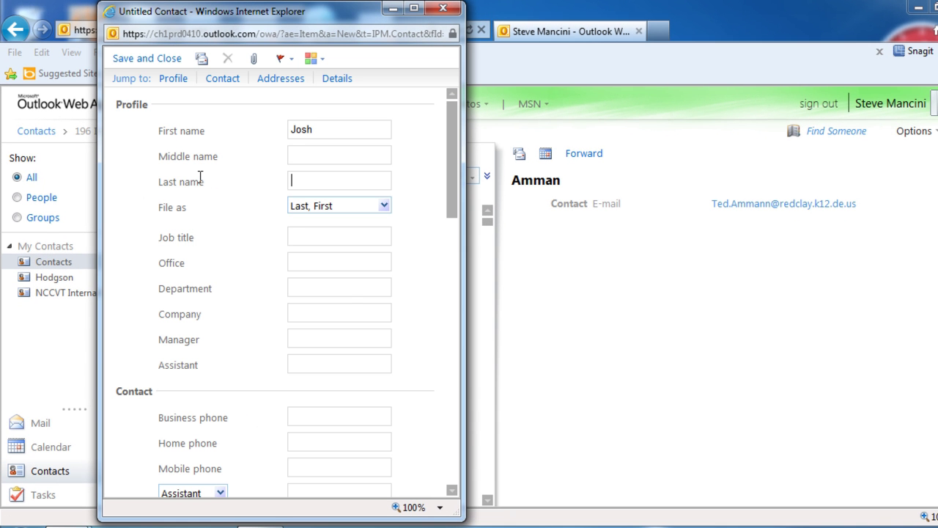
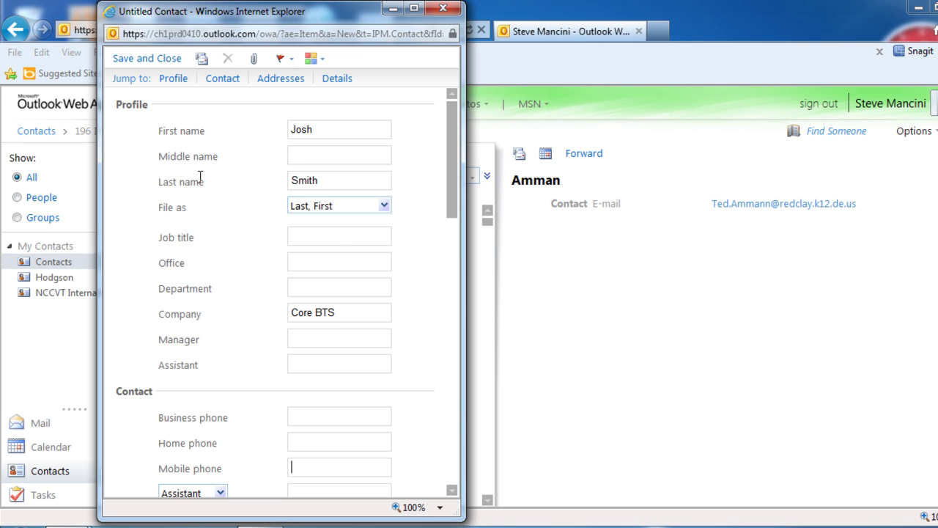
pyautogui.press('Tab')
pyautogui.press('Tab')
pyautogui.press('Tab')
pyautogui.press('Tab')
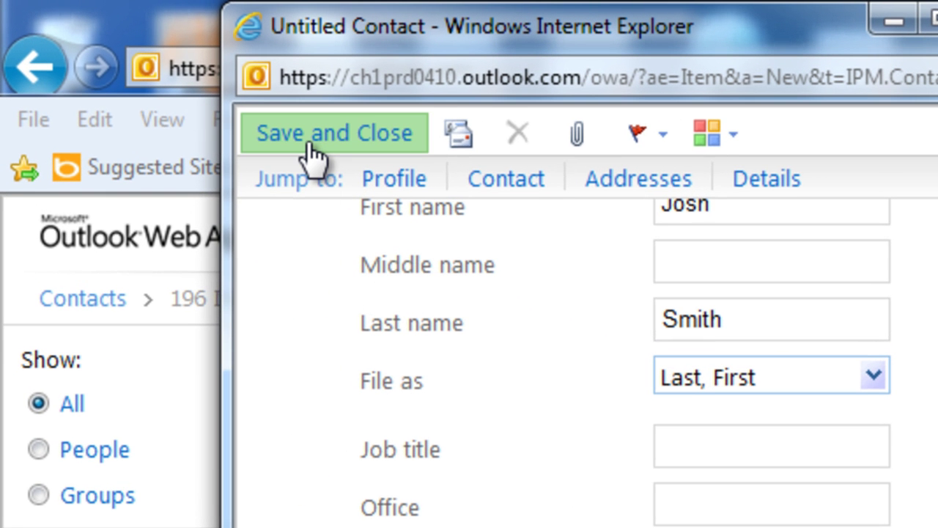
pyautogui.click(309, 145)
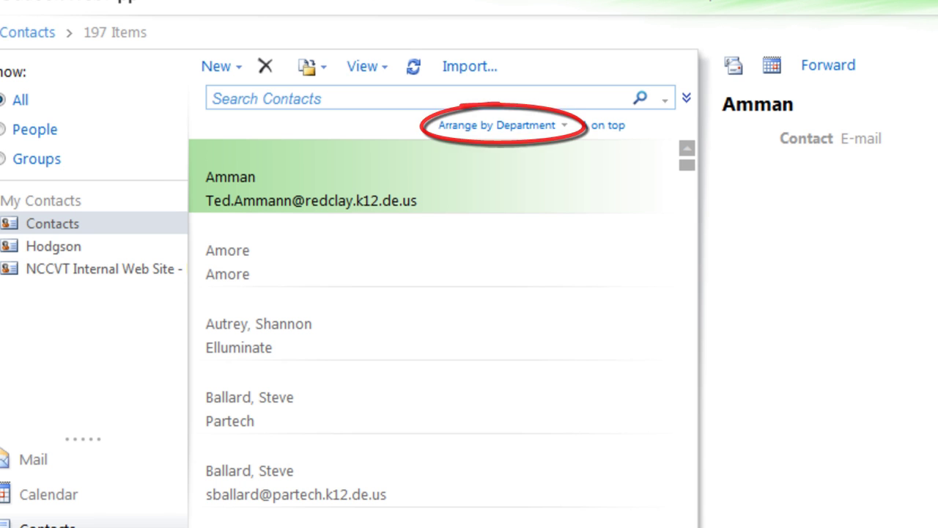
# Arrange the contacts by Department with Z on top, after briefly trying Company
pyautogui.click(549, 131)
pyautogui.click(608, 193)
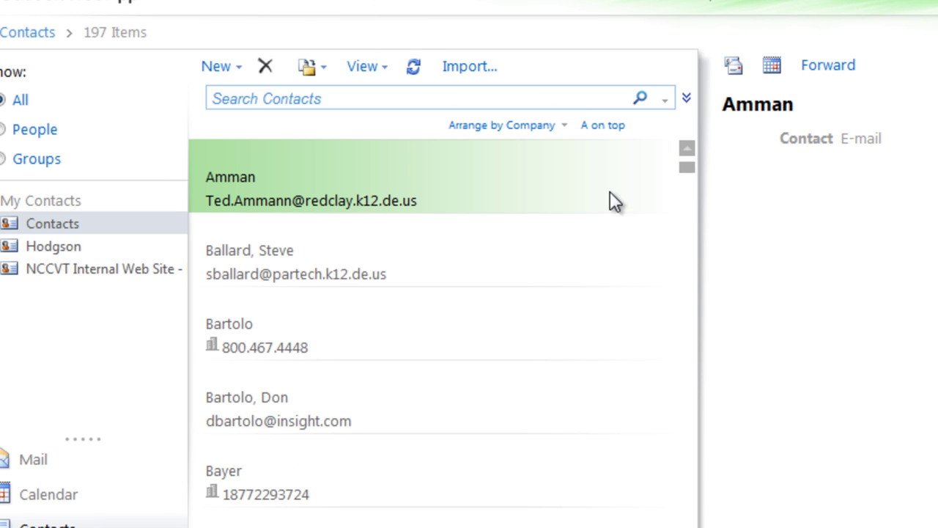
pyautogui.moveTo(691, 173); pyautogui.dragTo(710, 279)
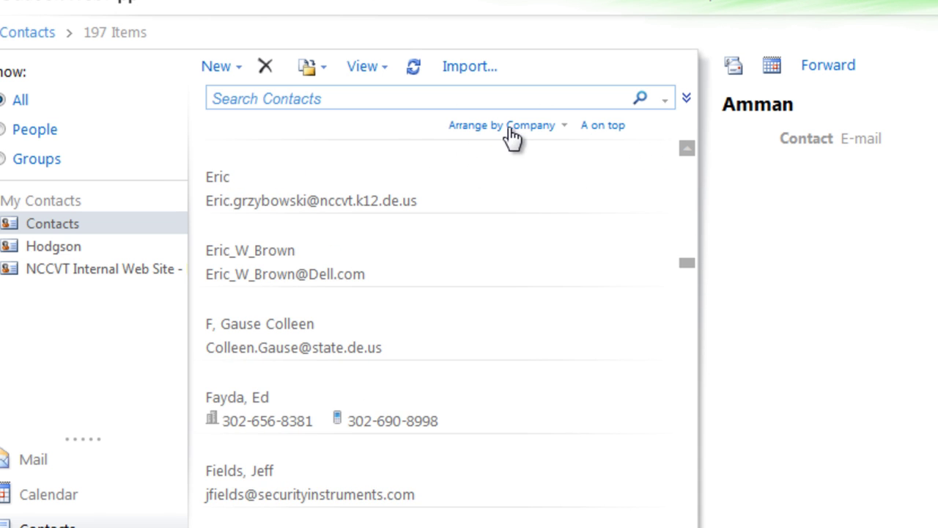
pyautogui.click(508, 130)
pyautogui.click(575, 249)
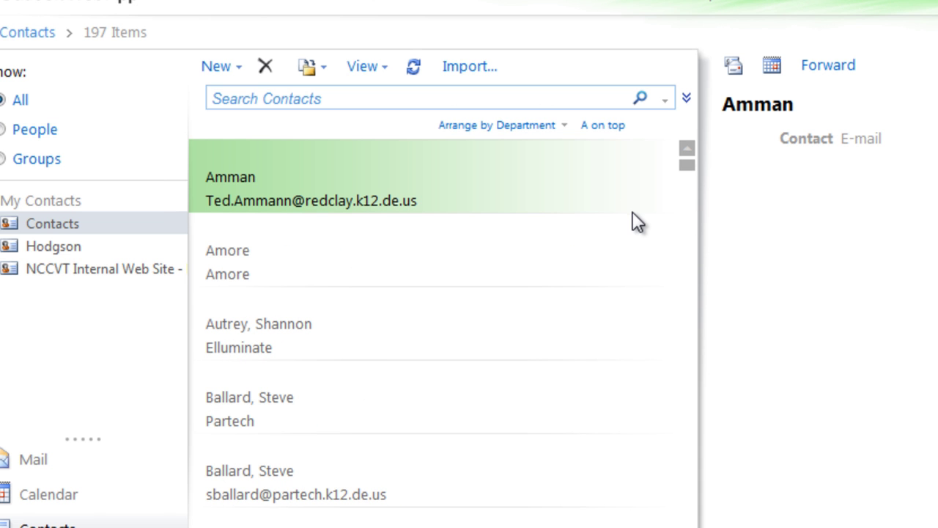
pyautogui.click(614, 129)
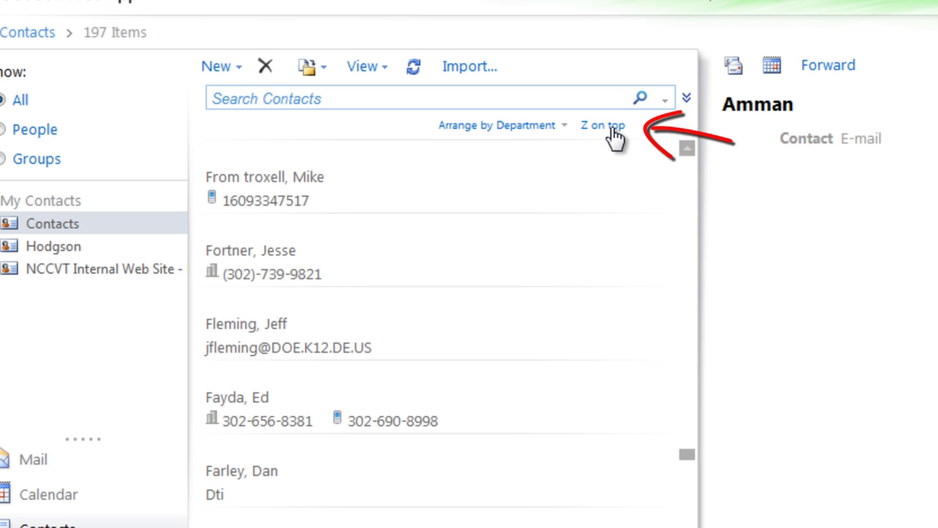
# Search the contacts for 'core bts' so only the new contact appears
pyautogui.click(507, 96)
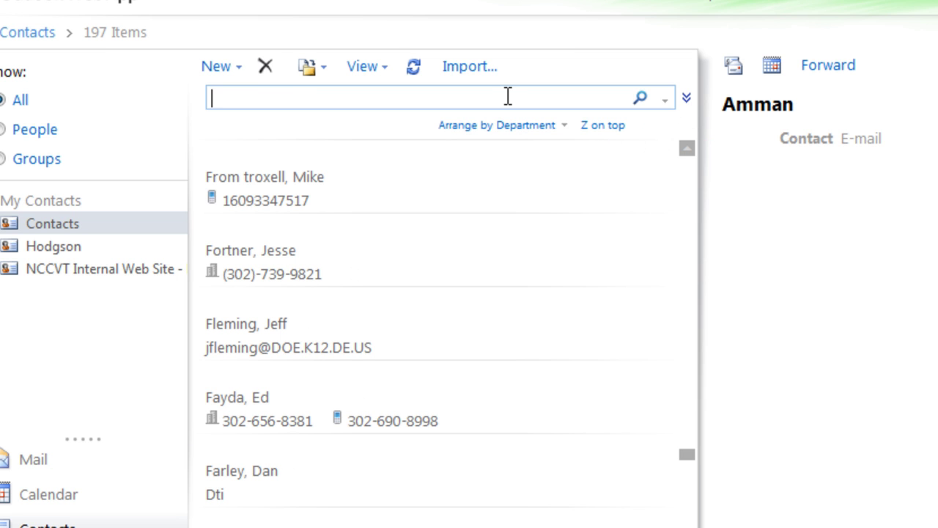
pyautogui.write('core b')
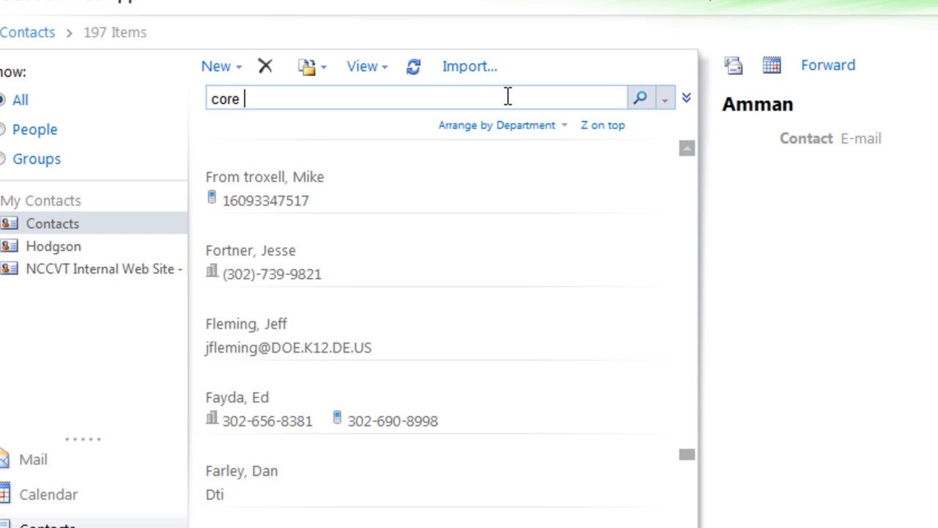
pyautogui.write('ts')
pyautogui.press('Return')
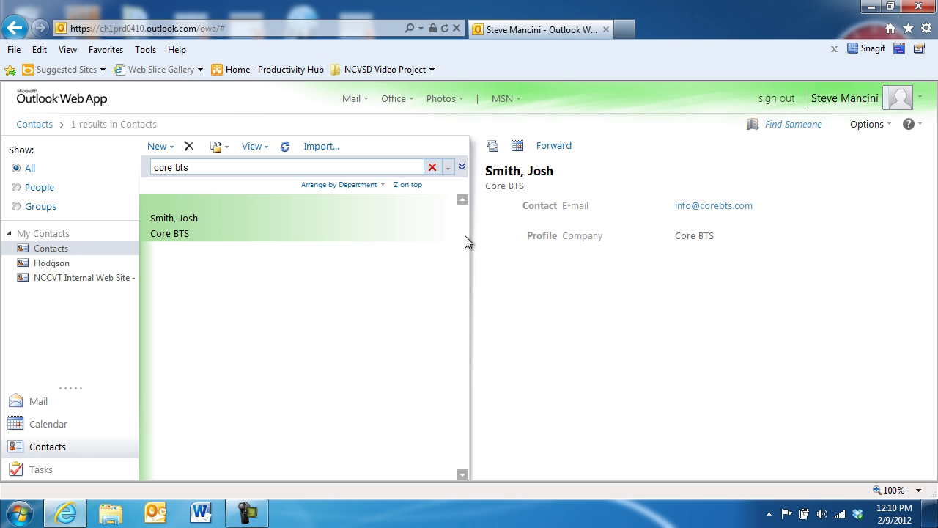
# Open the Core BTS contact and enter 'Instructor' as its job title
pyautogui.doubleClick(257, 224)
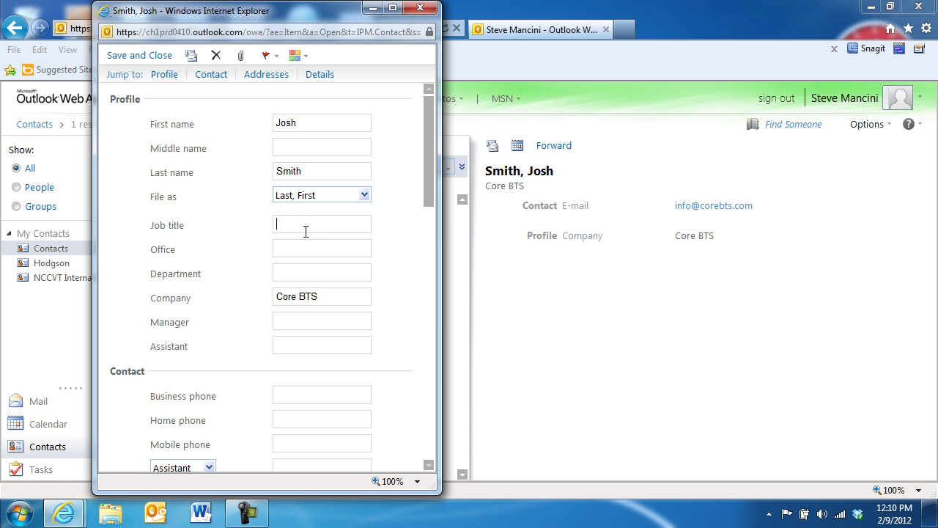
pyautogui.click(306, 232)
pyautogui.write('Instruct')
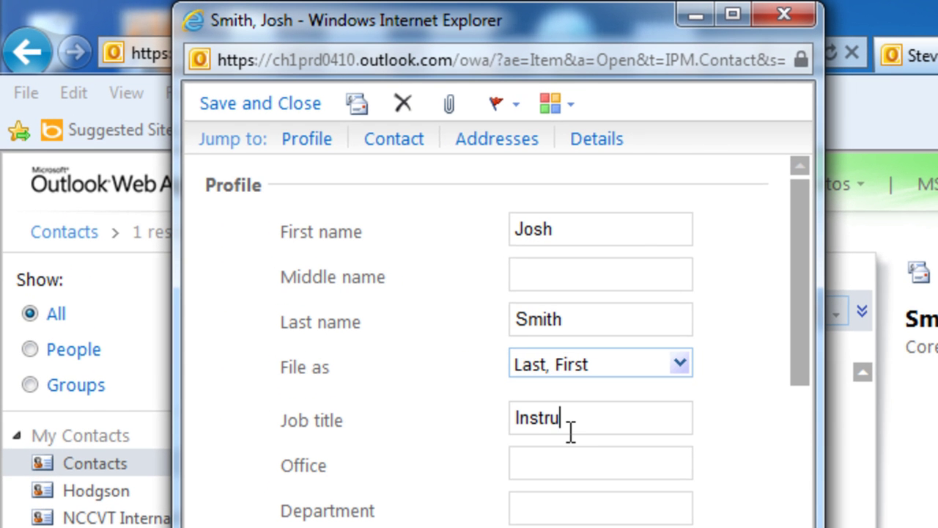
pyautogui.write('or')
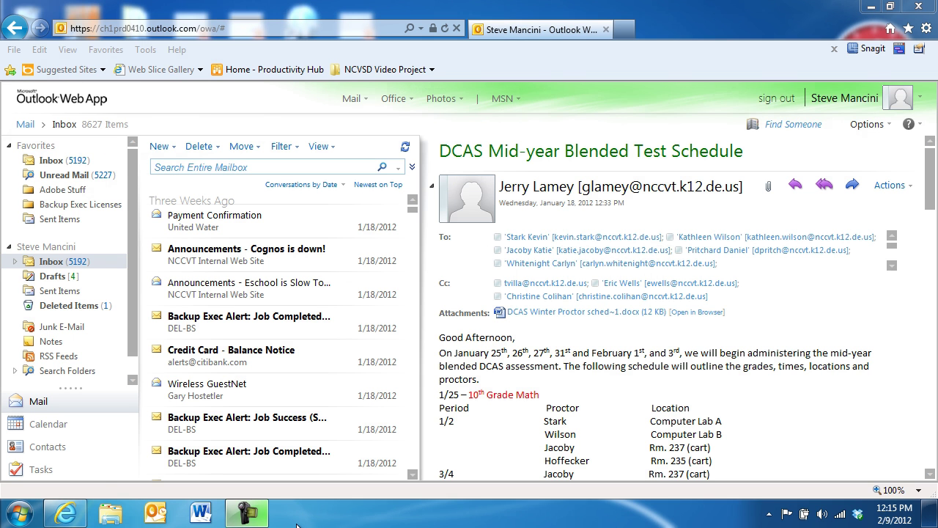
# Apply the cats theme, then page through the theme carousel and switch to Arctic
pyautogui.click(868, 124)
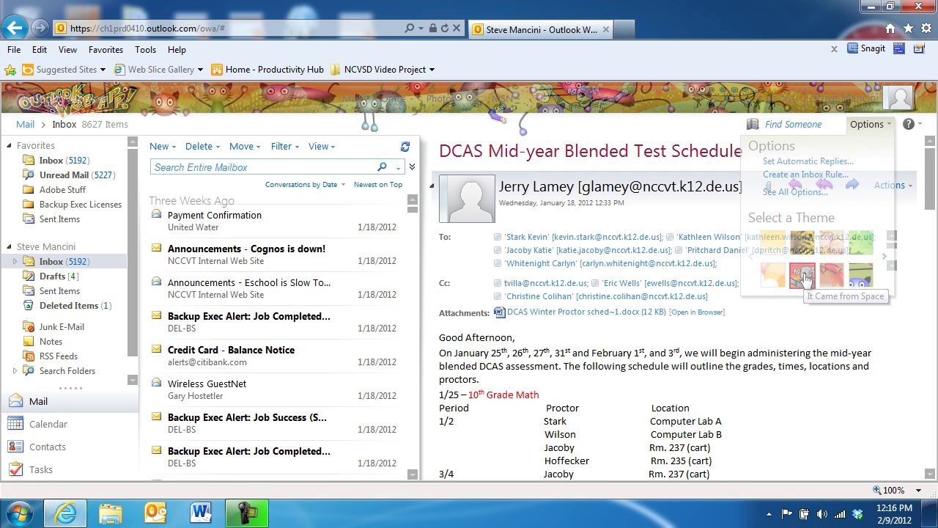
pyautogui.click(832, 275)
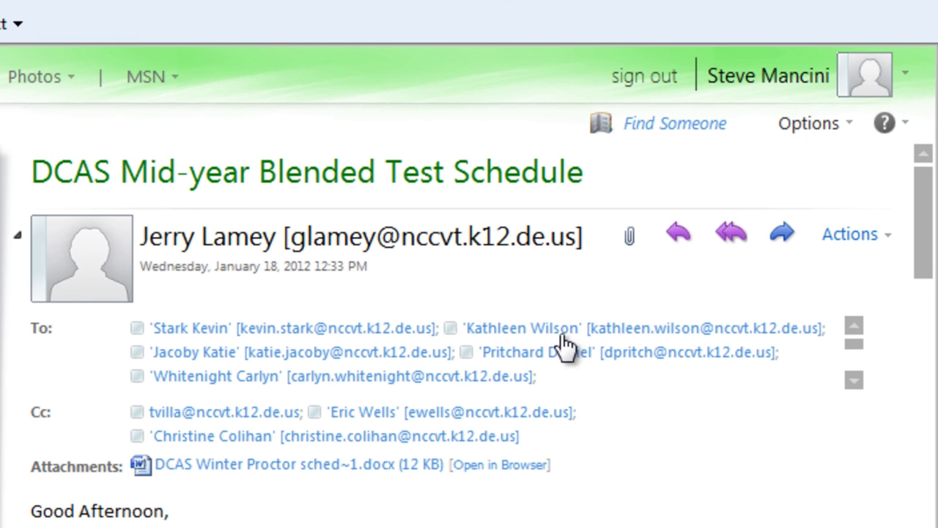
pyautogui.click(810, 125)
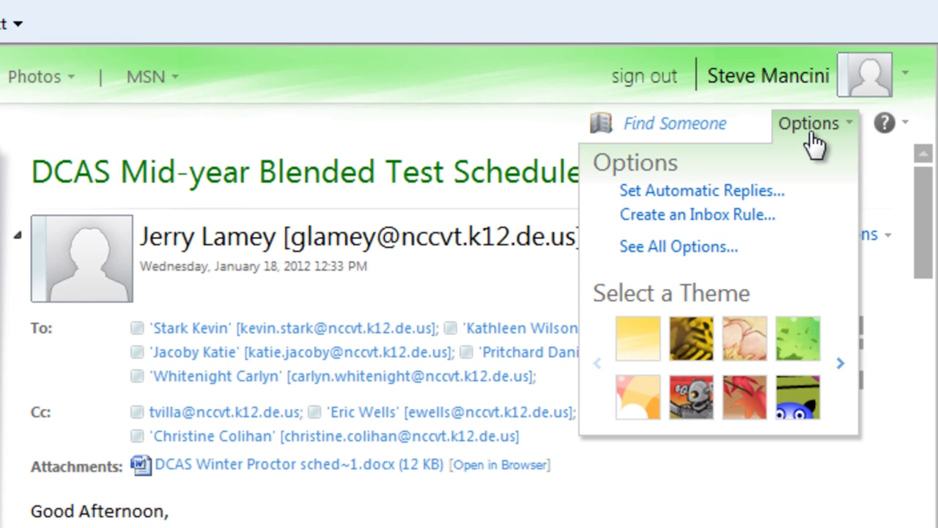
pyautogui.click(840, 364)
pyautogui.click(840, 364)
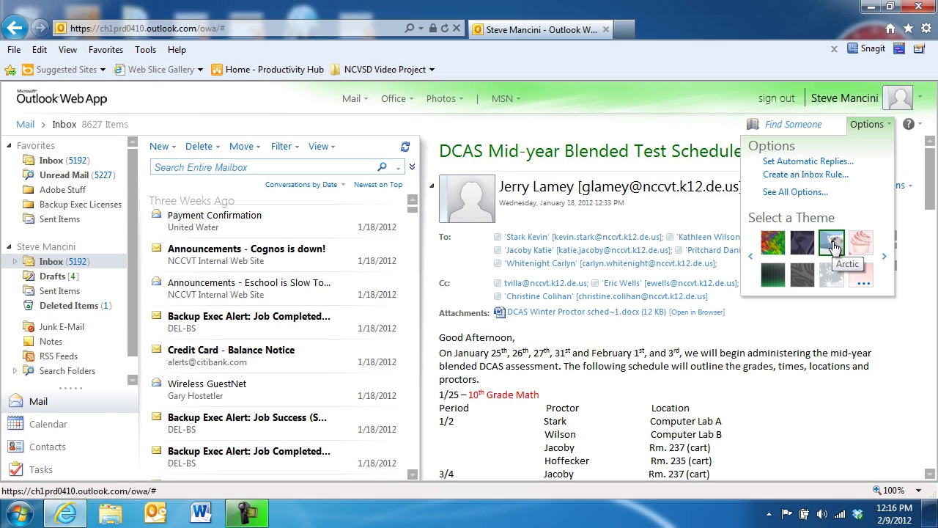
pyautogui.click(771, 315)
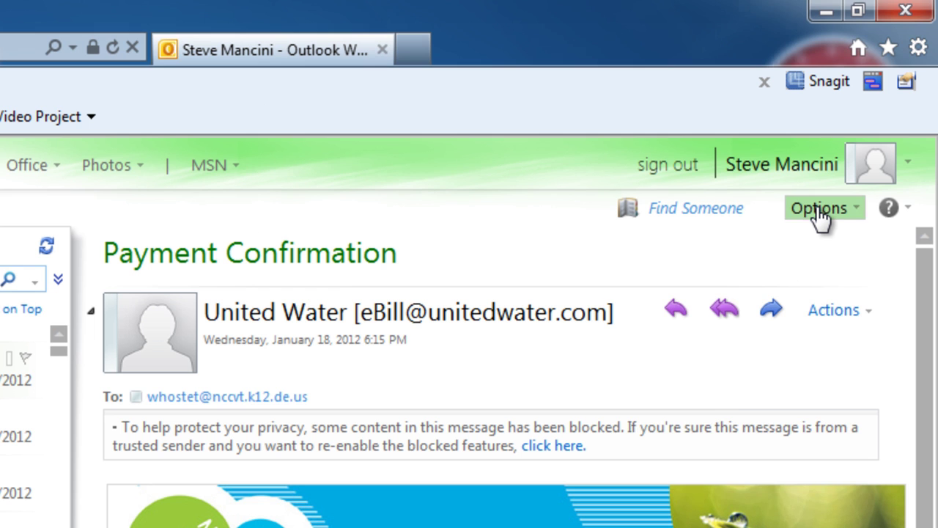
# Open See All Options to view the My Account page with 648.35 MB mailbox usage
pyautogui.click(825, 198)
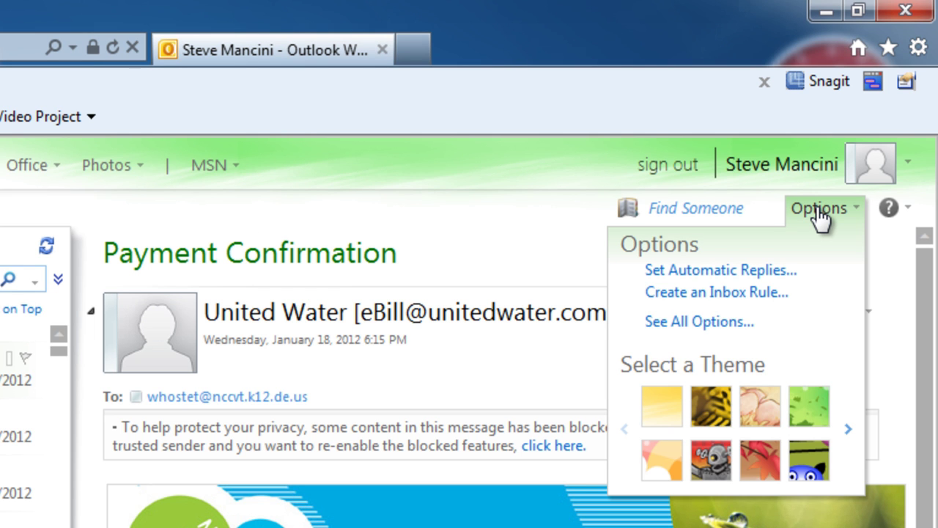
pyautogui.click(741, 326)
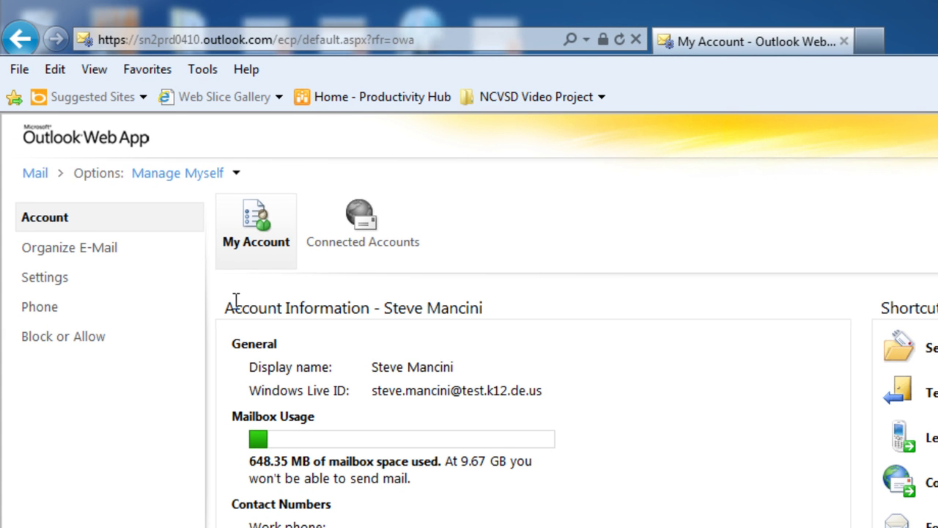
# In Settings, type a signature with the name, Instructor, Core BTS, Inc., a phone number and an e-mail address
pyautogui.click(45, 286)
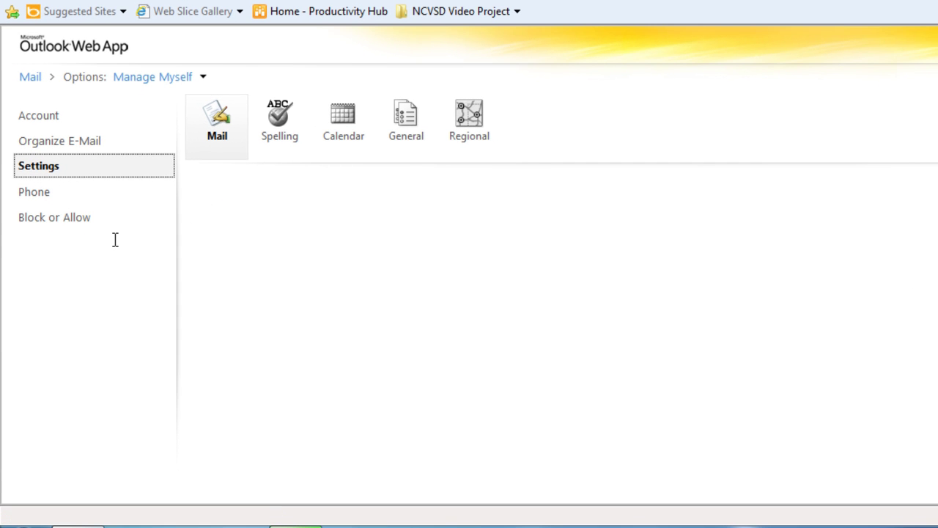
pyautogui.write('Smith')
pyautogui.press('Return')
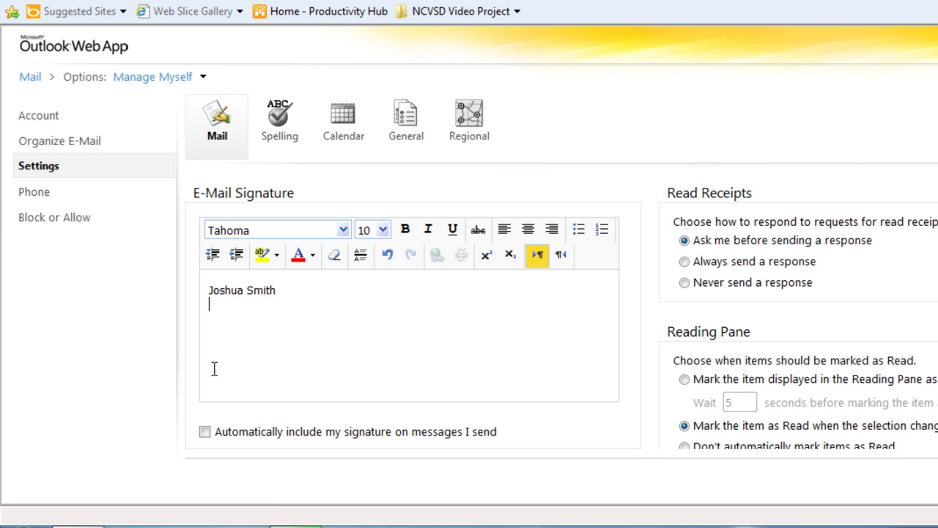
pyautogui.write('Instructor')
pyautogui.press('Return')
pyautogui.write('Core BTD')
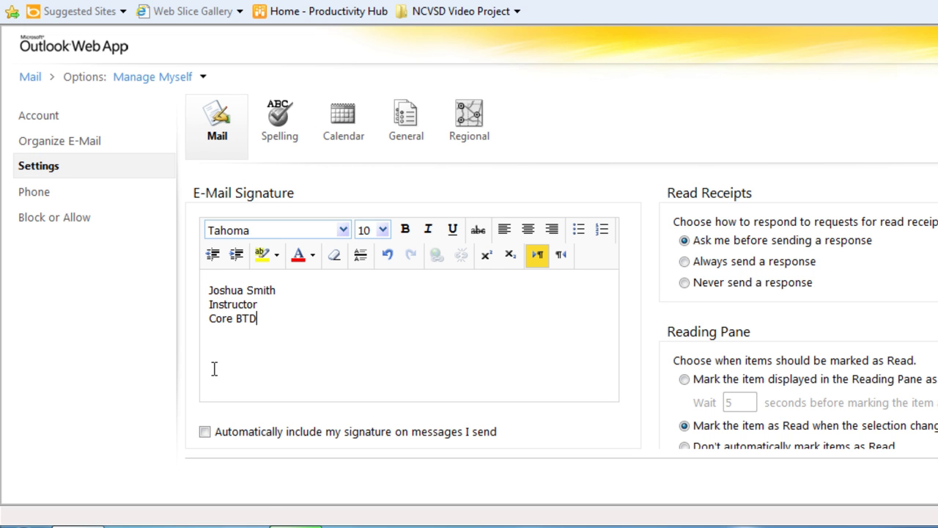
pyautogui.press('BackSpace')
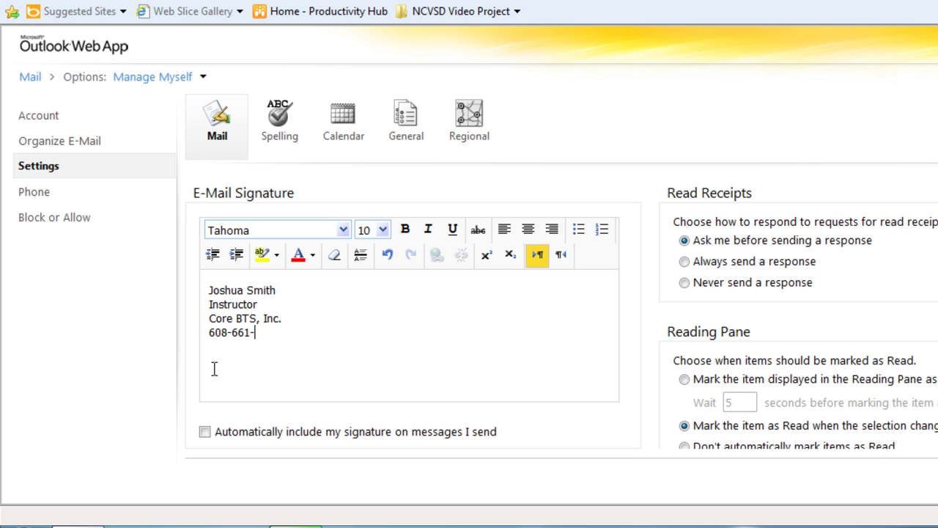
pyautogui.press('Return')
pyautogui.press('Return')
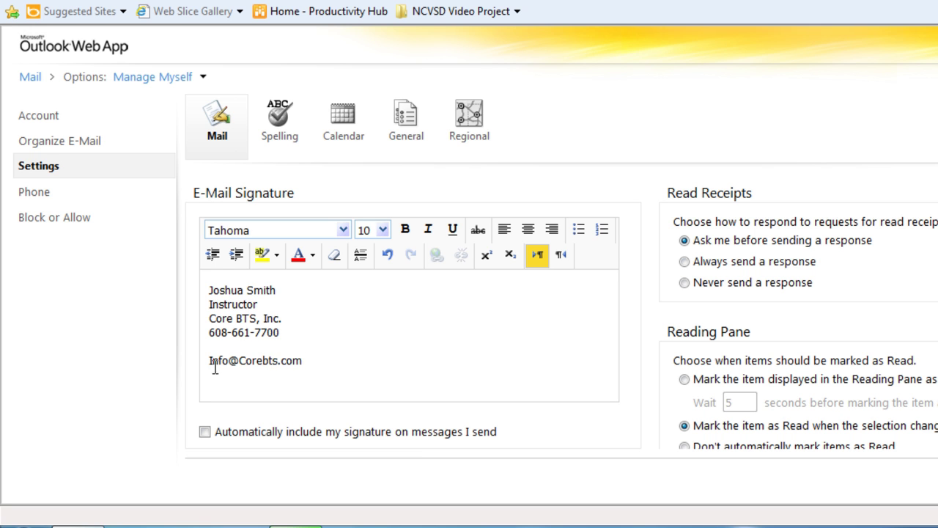
# Bold the signature's name line, auto-include the signature in sent messages, and save
pyautogui.moveTo(279, 291); pyautogui.dragTo(209, 286)
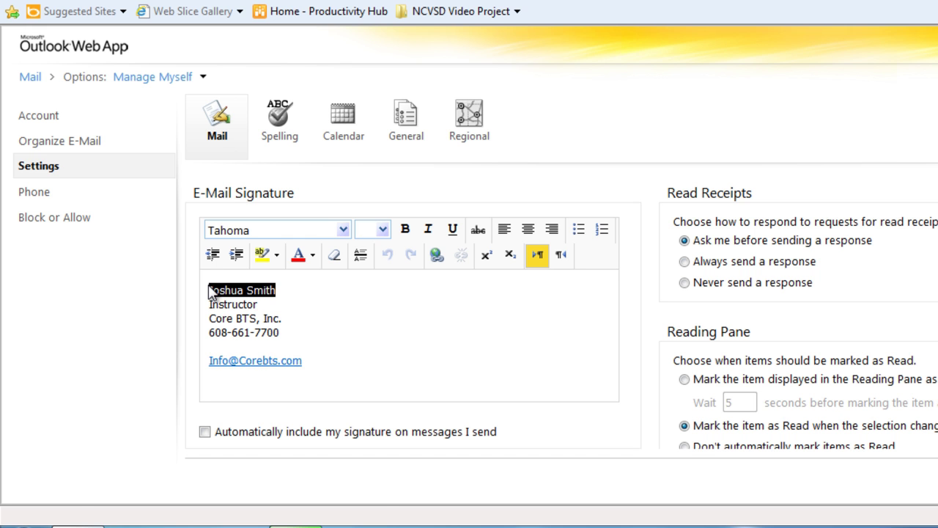
pyautogui.click(407, 229)
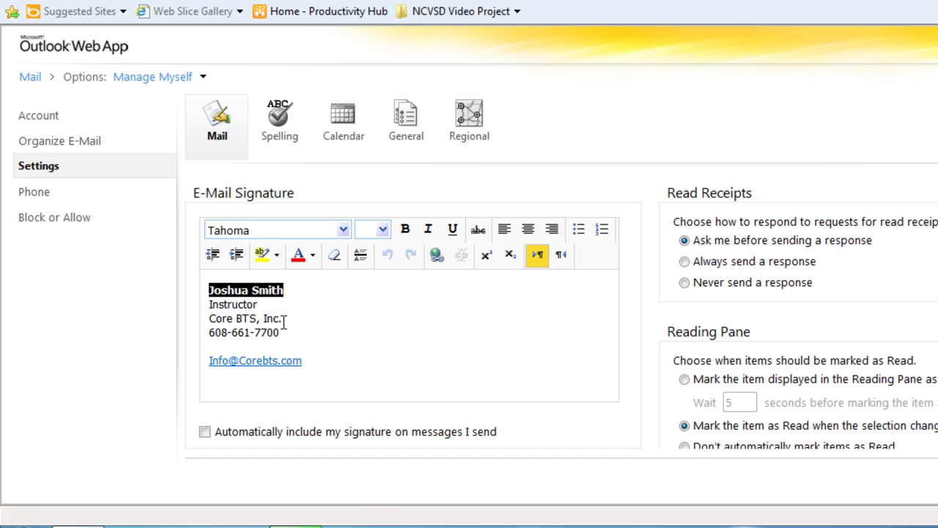
pyautogui.click(288, 318)
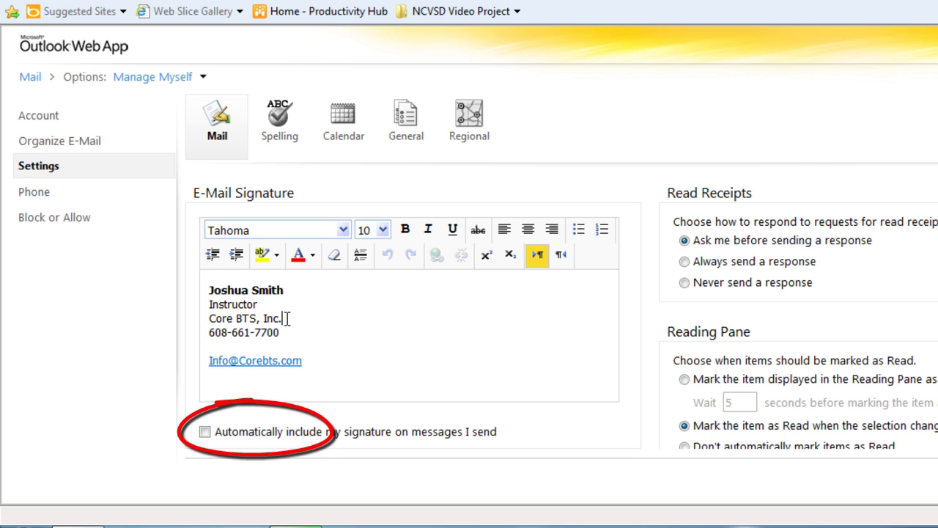
pyautogui.click(204, 432)
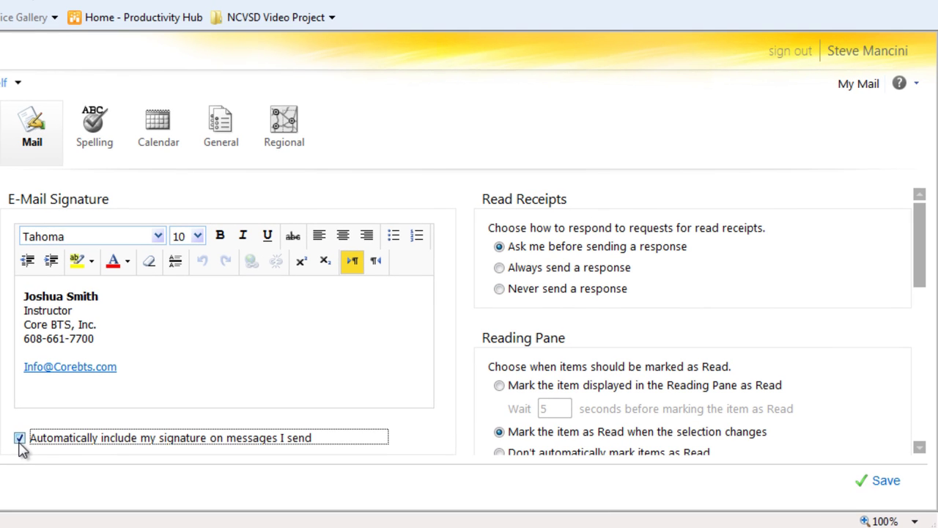
pyautogui.click(889, 492)
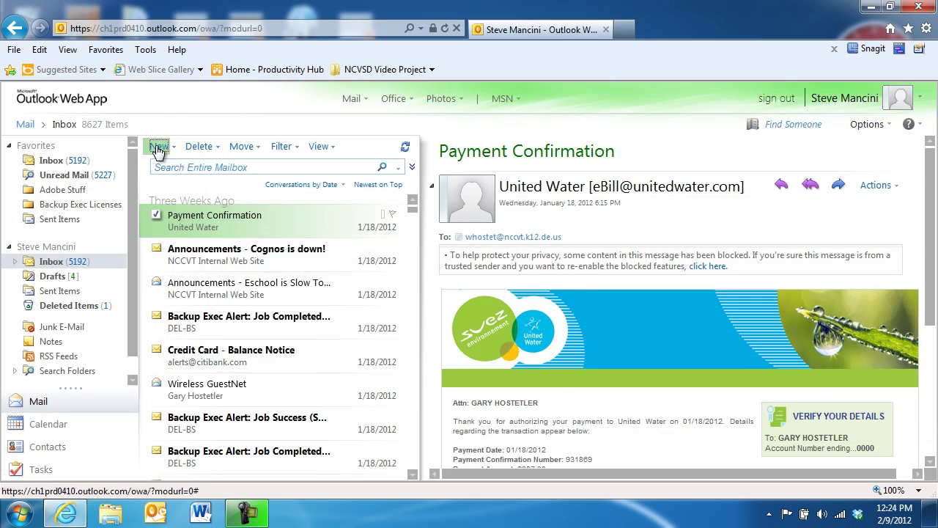
# Start a new message to check the signature, then open See All Options from the Options menu
pyautogui.click(155, 146)
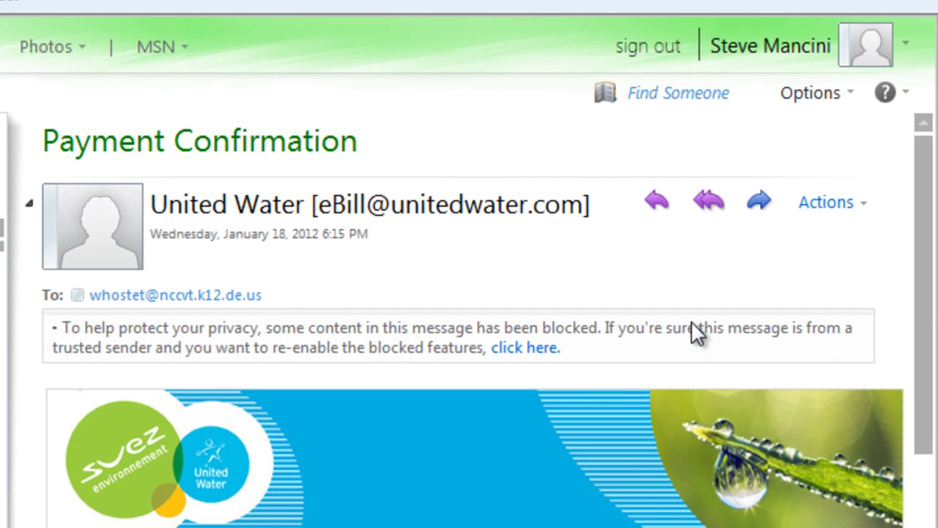
pyautogui.click(815, 105)
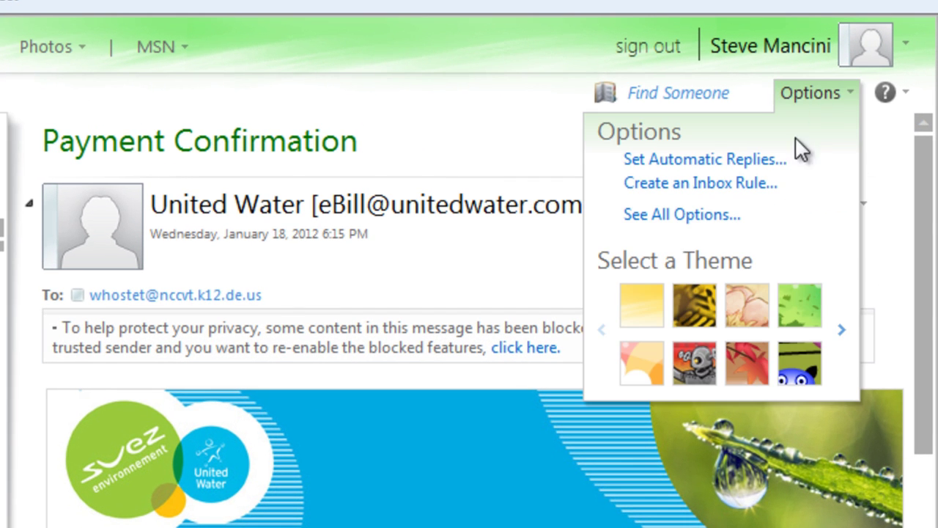
pyautogui.click(746, 215)
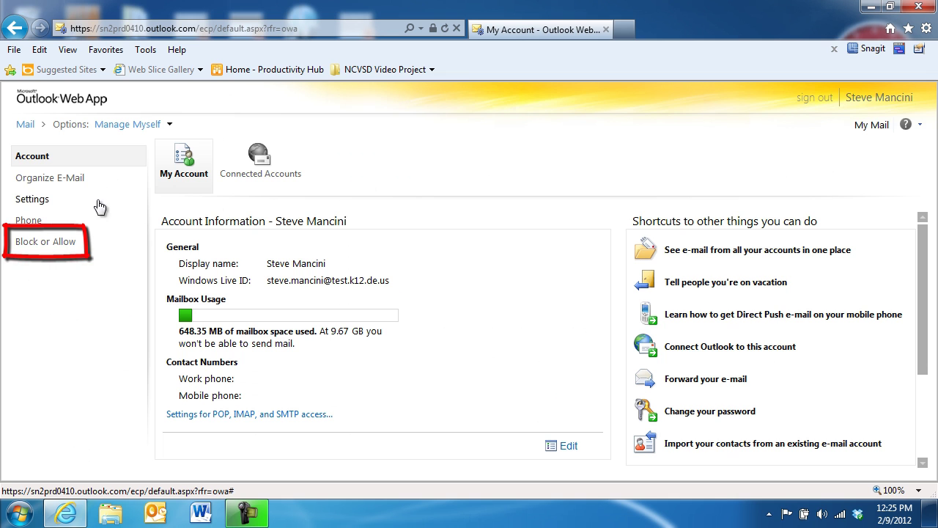
# On the Block or Allow page, add a contact's e-mail address to Safe Senders and Recipients
pyautogui.click(64, 244)
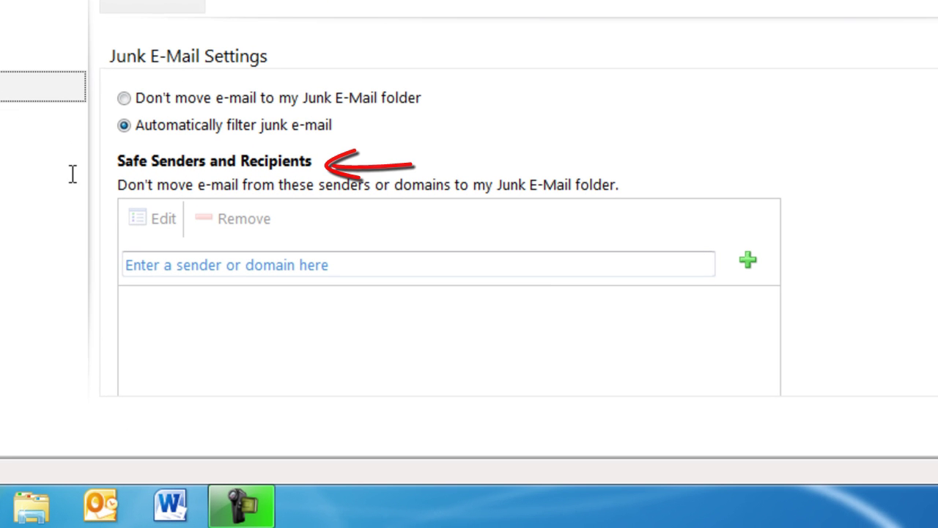
pyautogui.scroll(-2, 469, 256)
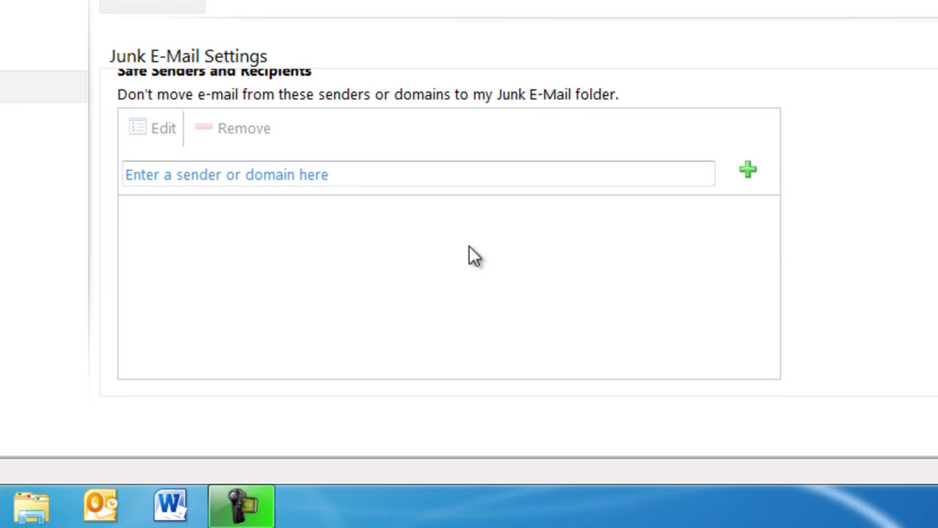
pyautogui.click(362, 178)
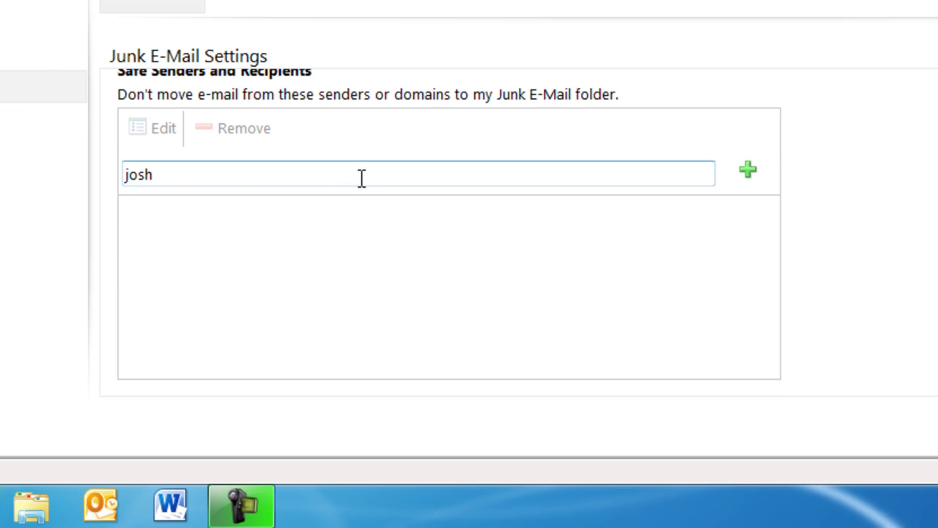
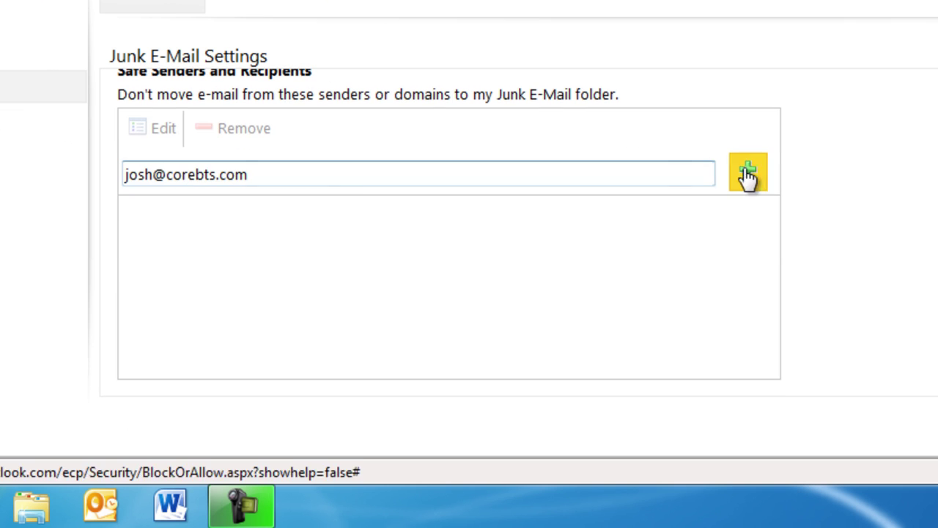
pyautogui.click(748, 175)
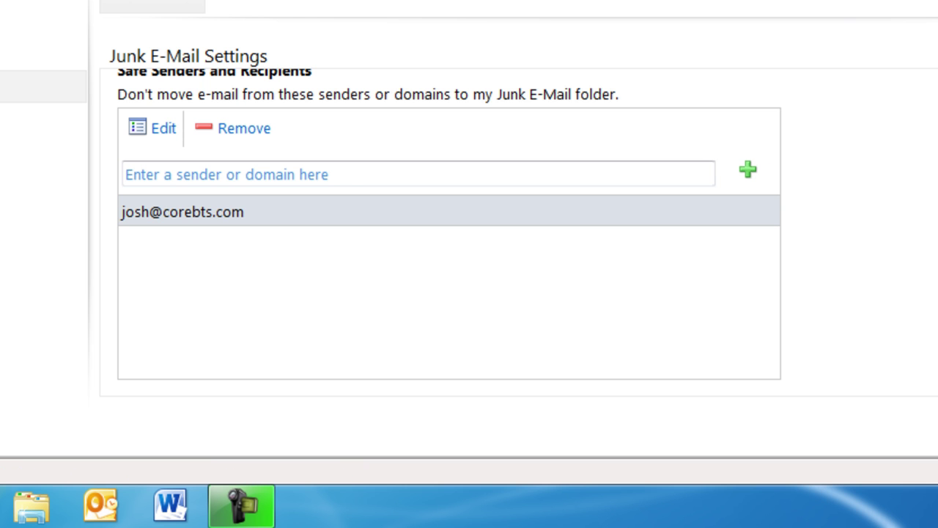
# Add the spam mailer's address to Blocked Senders, then save the junk-mail settings
pyautogui.scroll(-5, 449, 224)
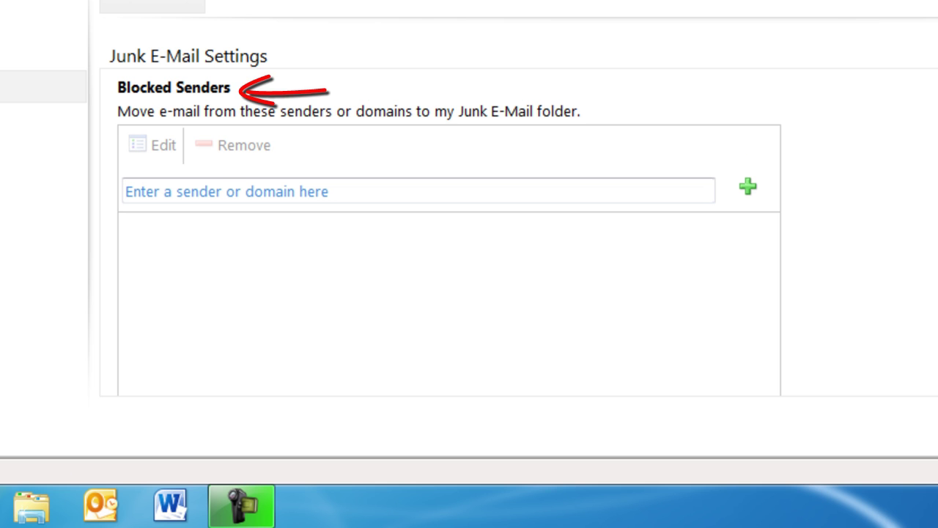
pyautogui.scroll(-1, 677, 224)
pyautogui.click(381, 177)
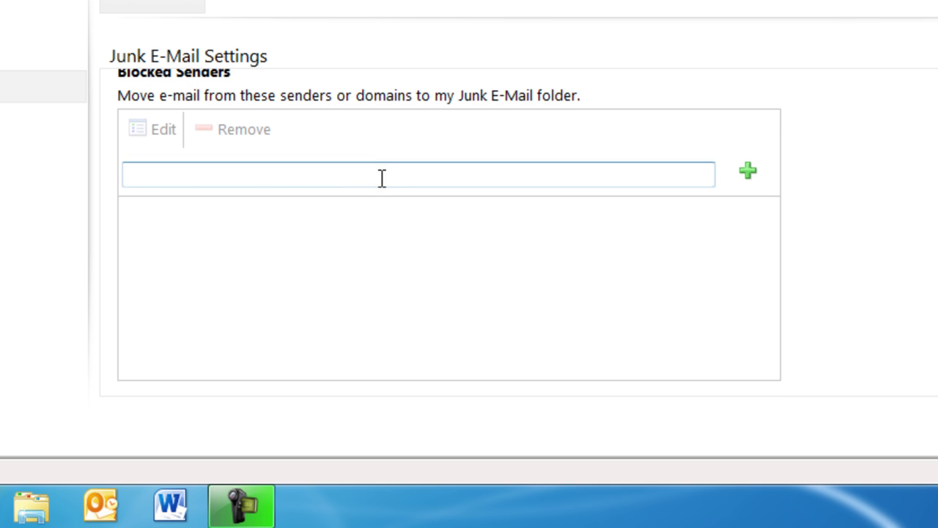
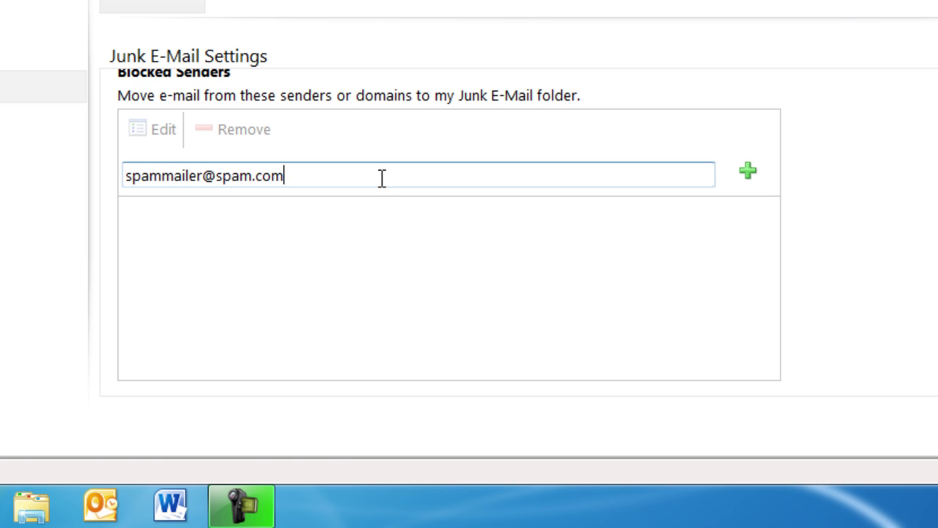
pyautogui.click(748, 173)
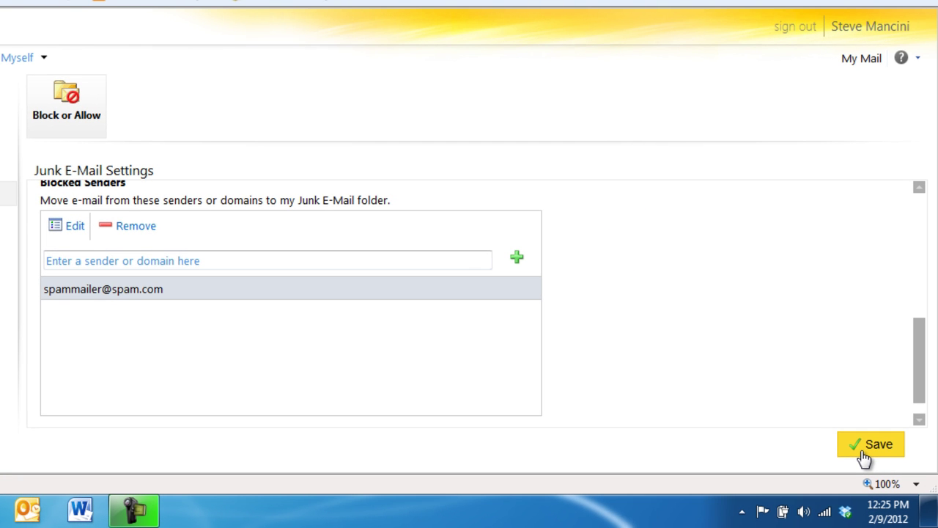
pyautogui.click(865, 455)
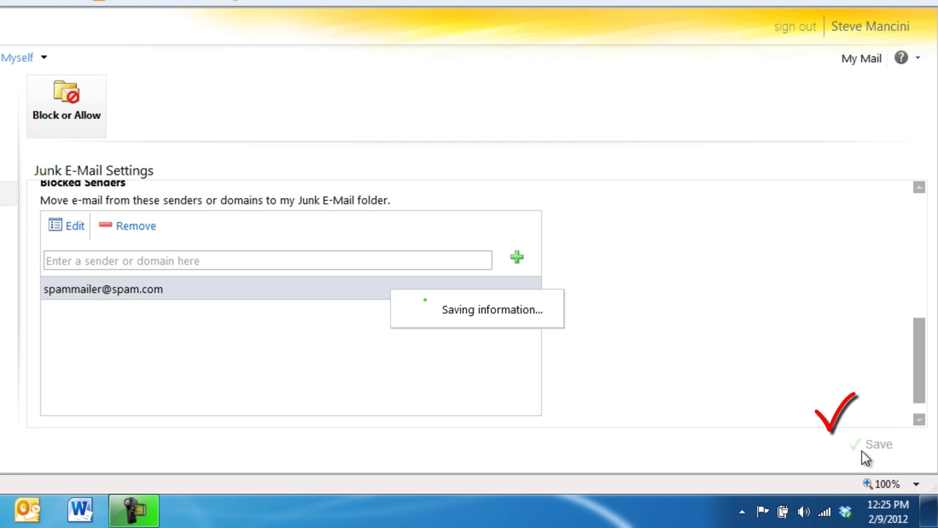